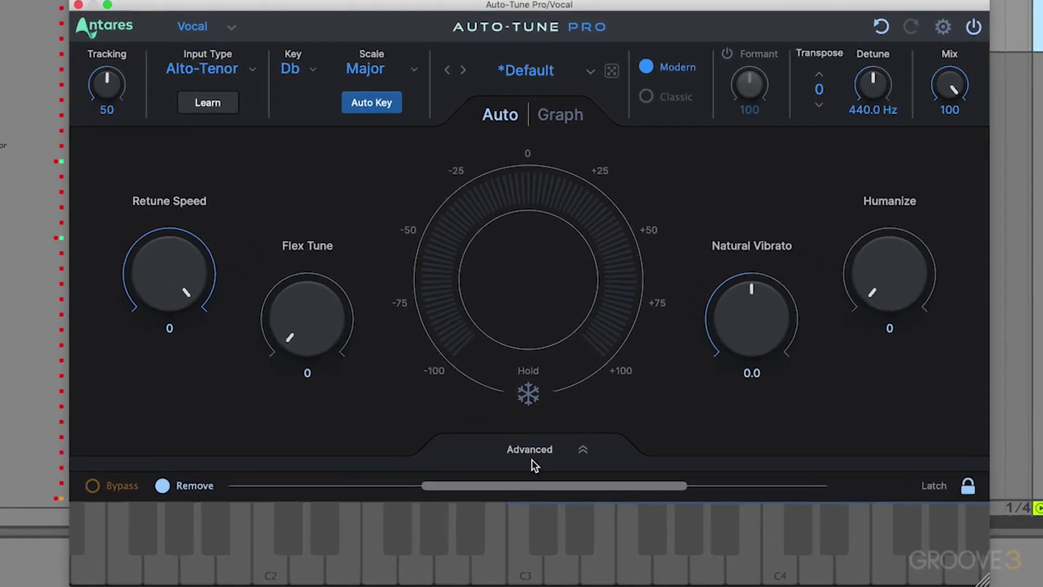
Expand the advanced section to look over the Scale settings, and collapse it
click(530, 405)
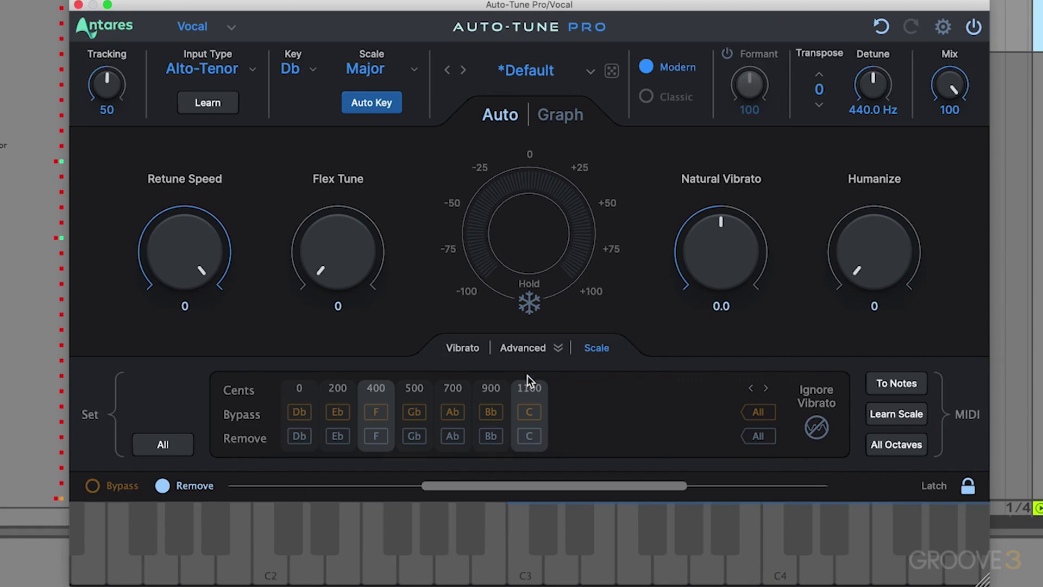
click(600, 348)
click(600, 348)
click(544, 348)
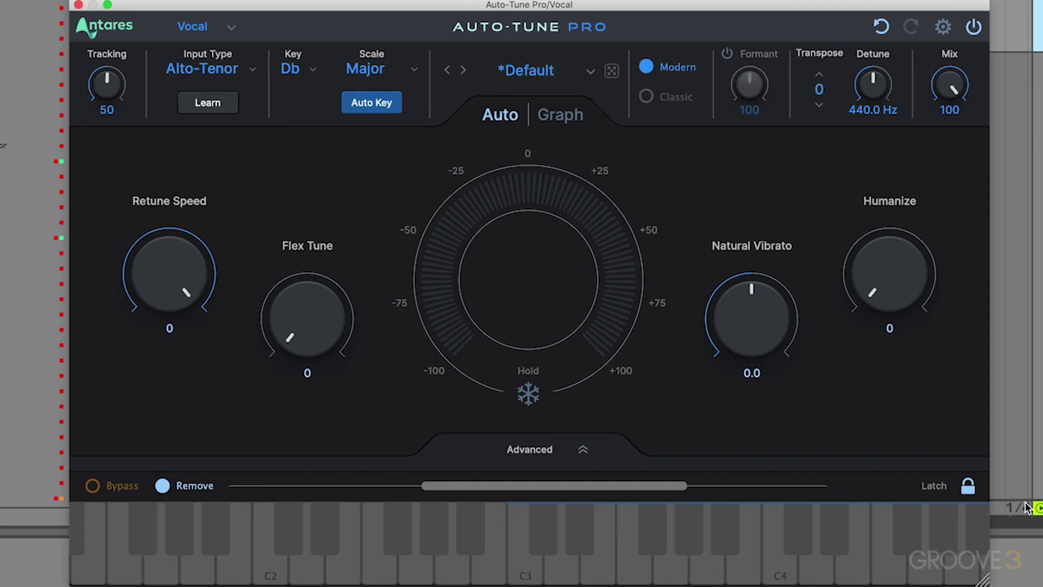
Set the key to C with the Chromatic scale, and the input type to Low Male
drag(675, 486, 864, 497)
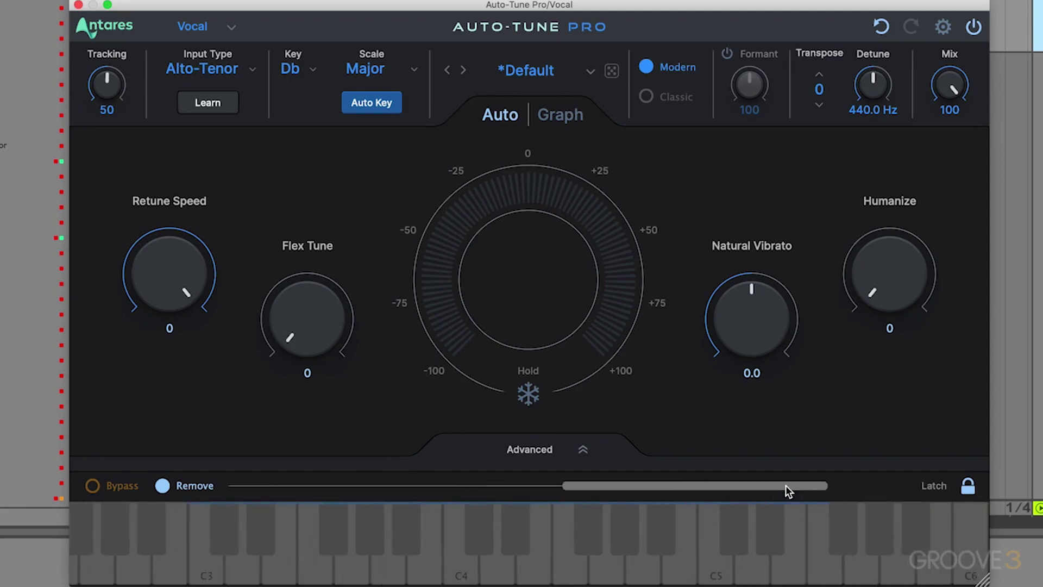
drag(786, 484, 693, 484)
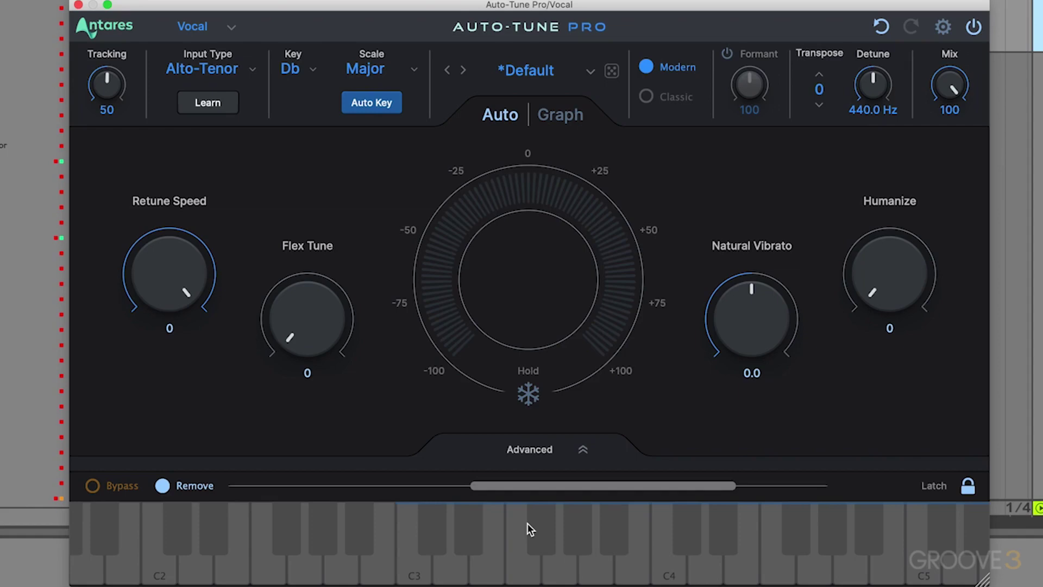
click(306, 69)
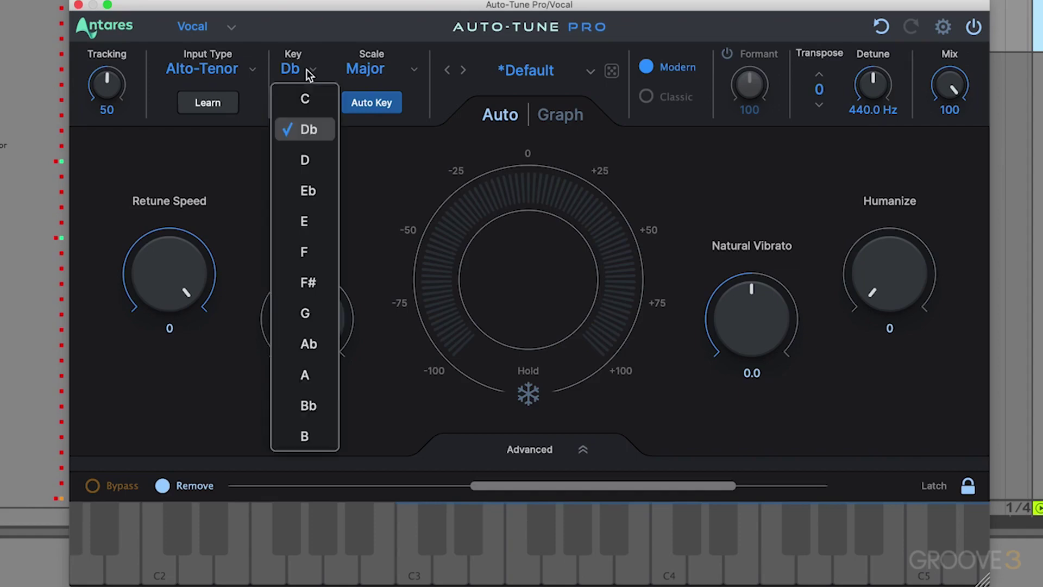
click(301, 99)
click(387, 68)
click(383, 136)
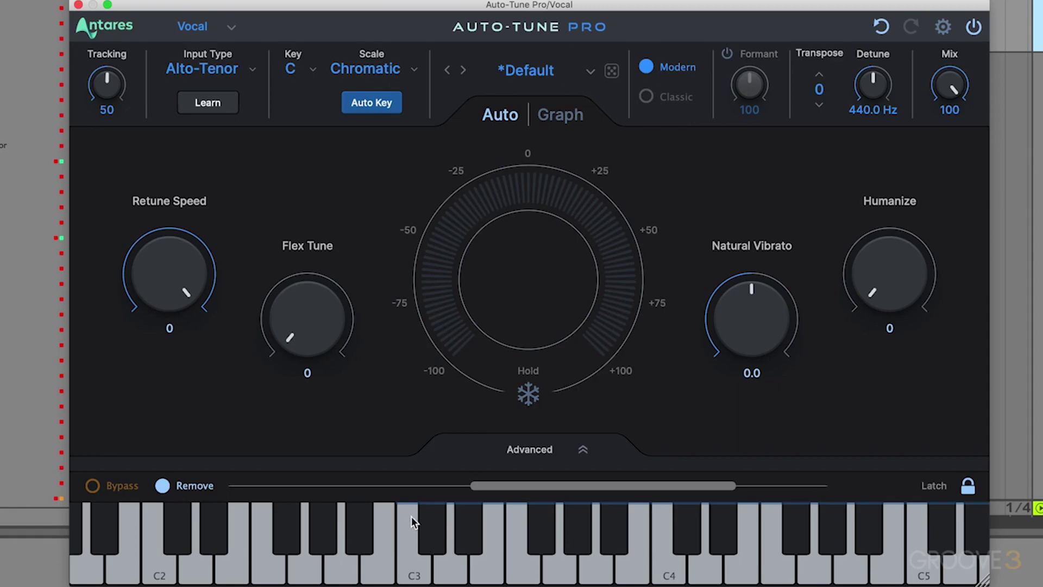
click(220, 64)
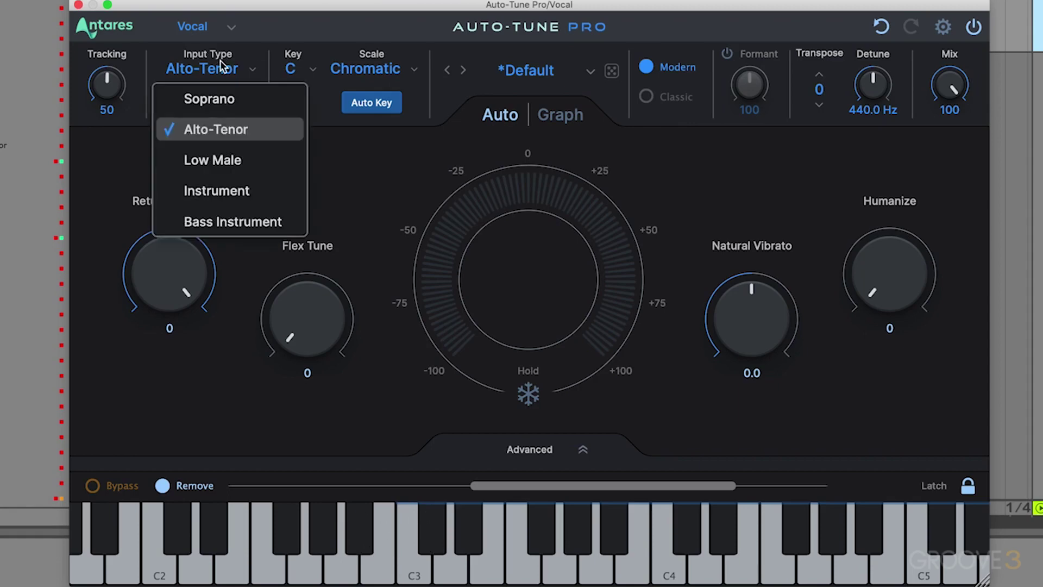
click(209, 157)
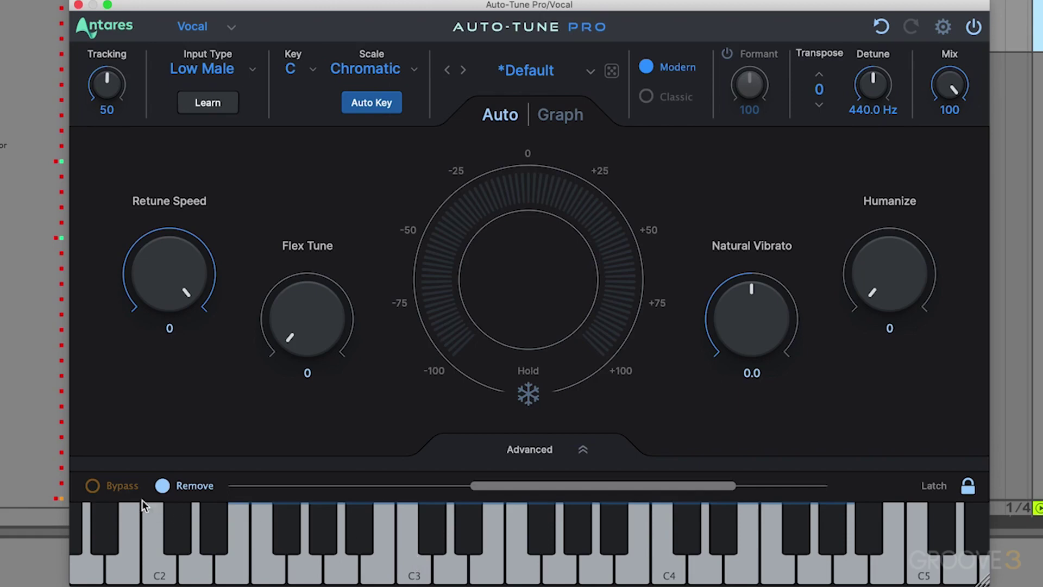
Try bypassing A#2 and the notes C3 through E3 on the keyboard, and clear those bypasses
click(114, 486)
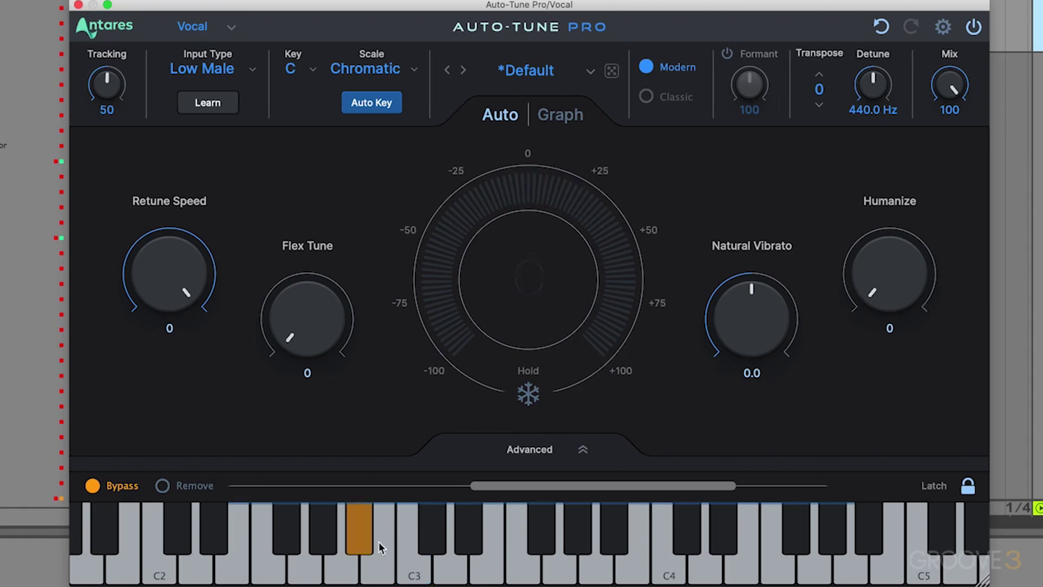
drag(431, 535, 484, 557)
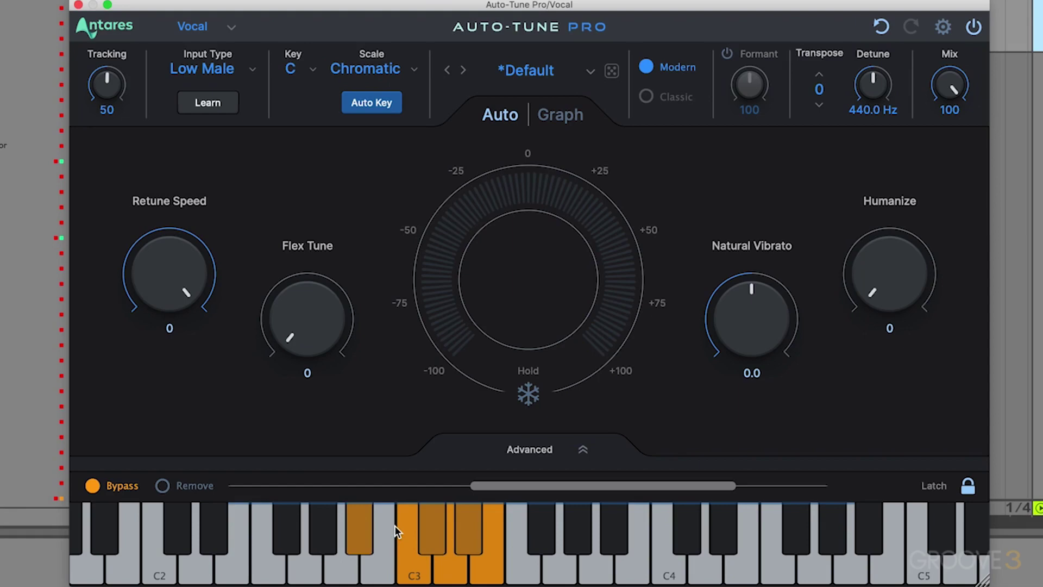
click(494, 558)
click(468, 530)
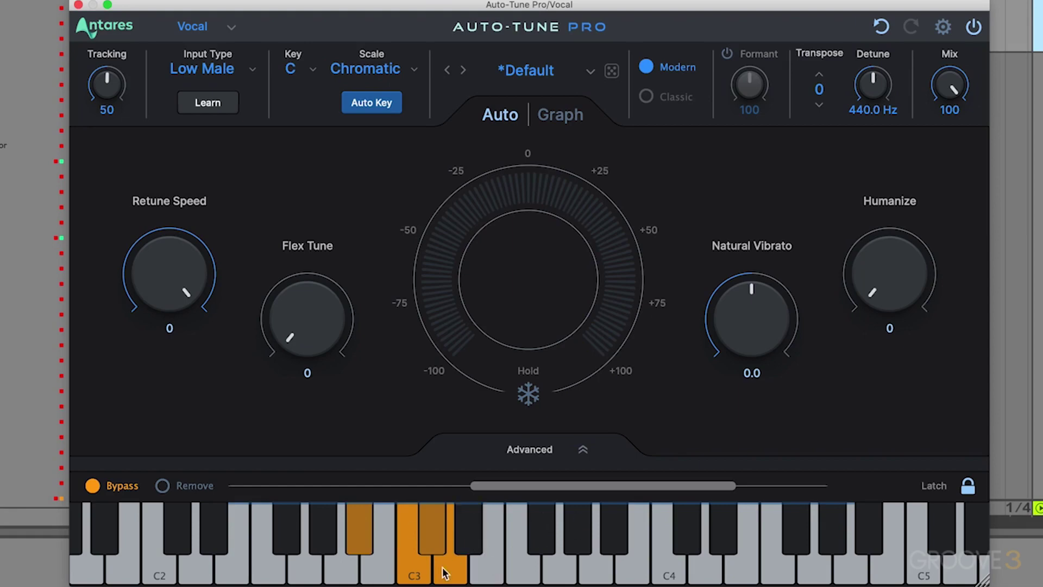
click(451, 570)
click(432, 543)
click(413, 572)
click(357, 540)
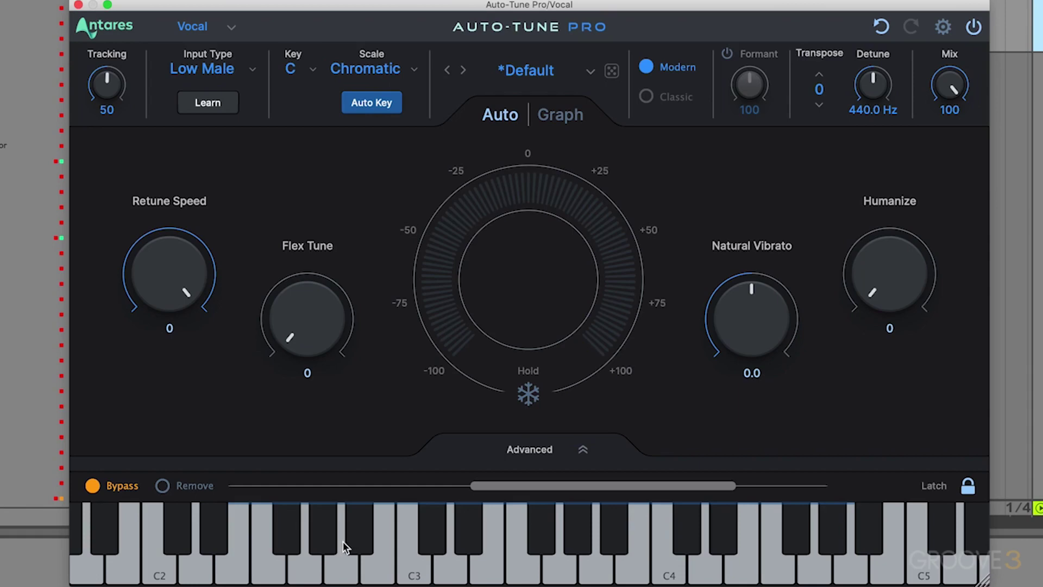
Try bypassing the notes B2, E3 and G3 on the keyboard, and clear all three
click(559, 565)
click(562, 565)
click(486, 568)
click(382, 572)
click(546, 568)
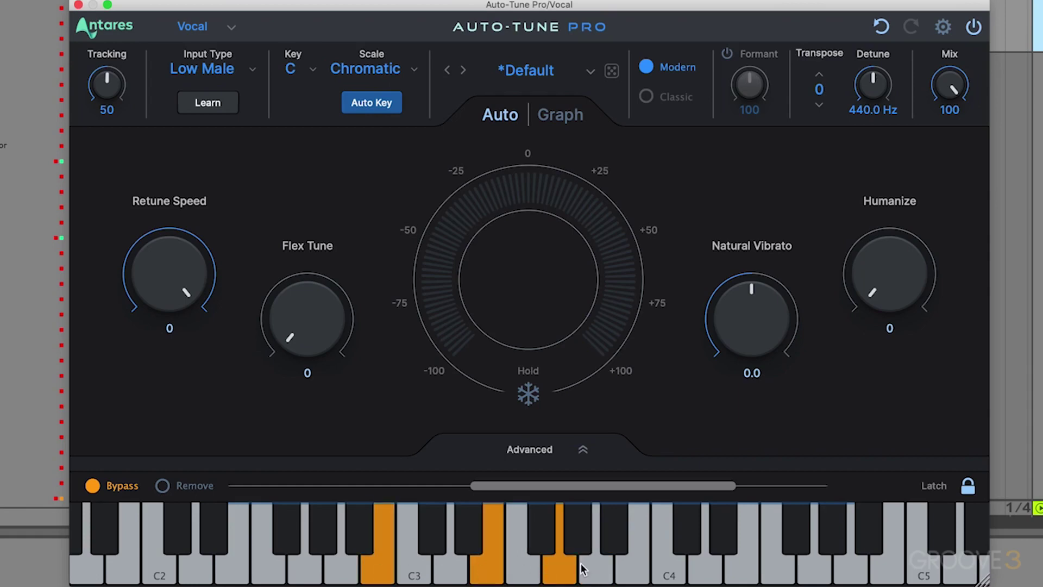
click(560, 565)
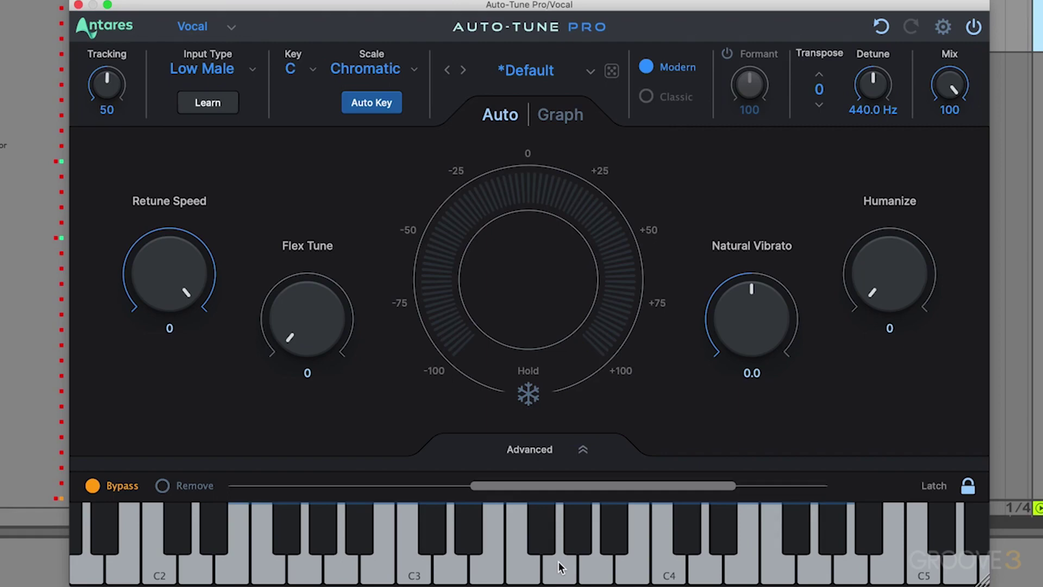
Switch the keyboard to Remove mode and remove the notes C3 through E3 and F#3
click(162, 485)
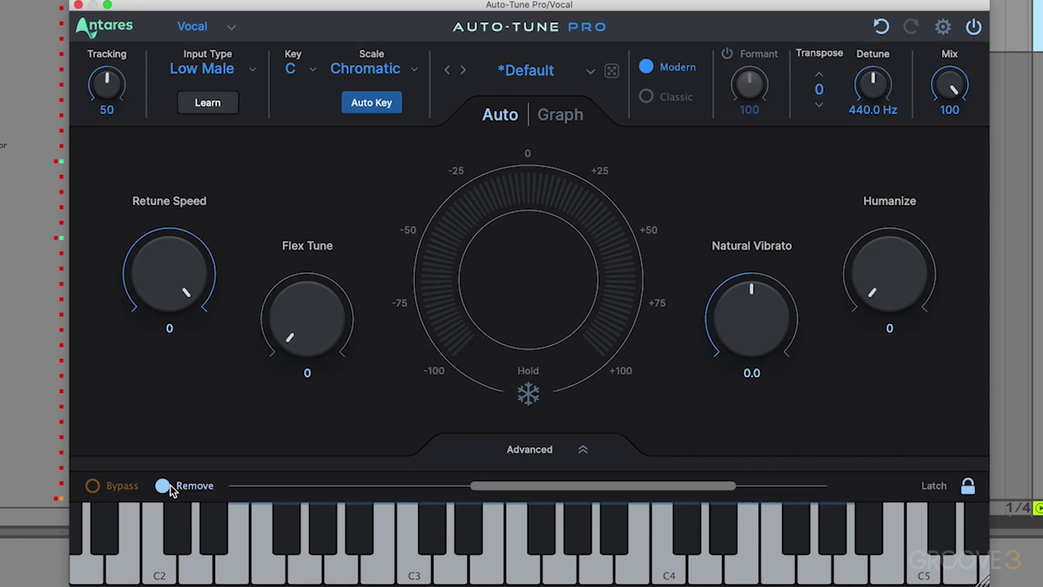
click(538, 529)
click(489, 557)
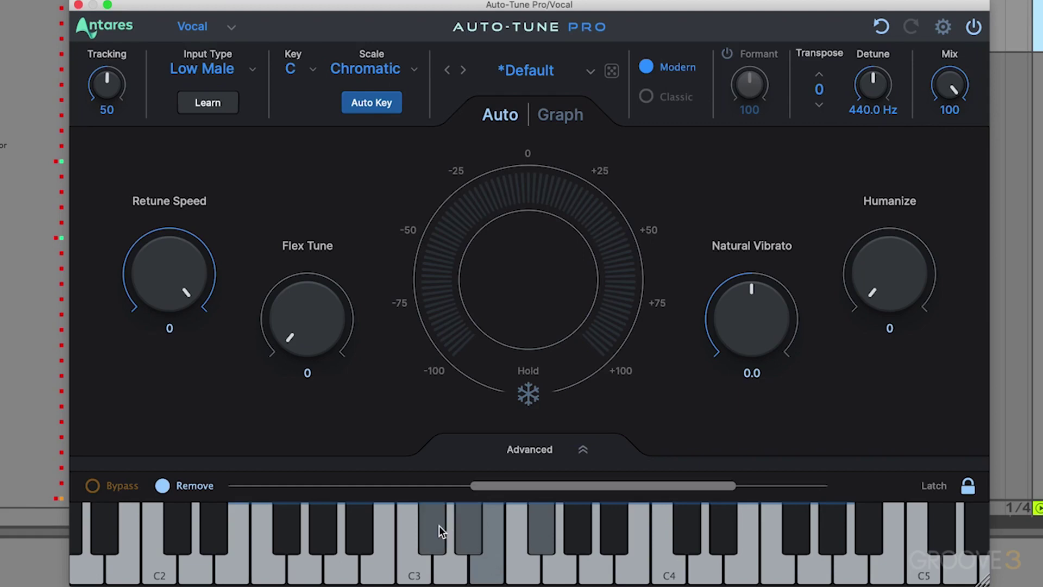
click(444, 562)
click(426, 559)
click(429, 548)
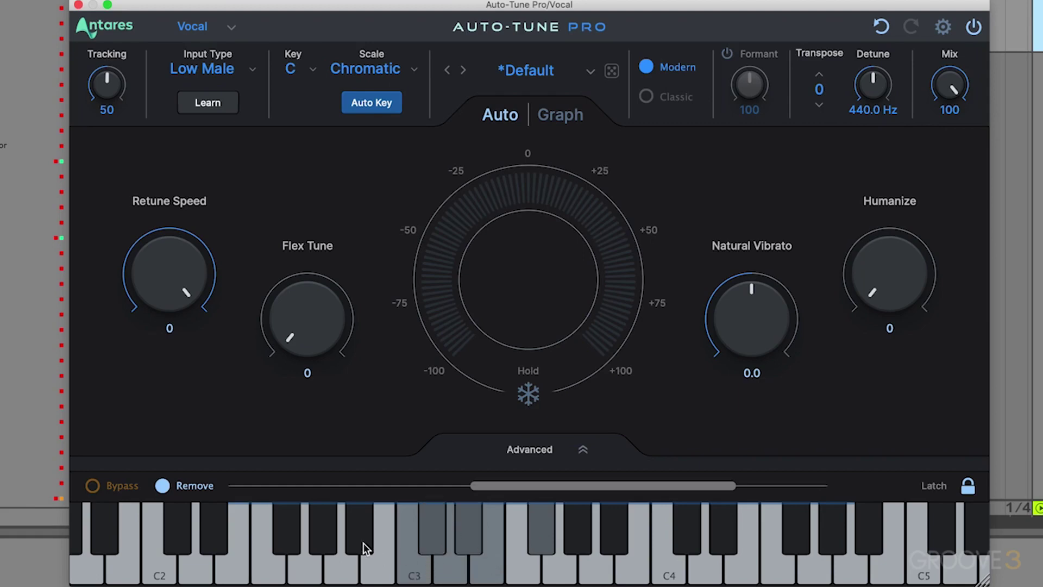
Remove A#2, B2 and G3 through C4 so that only F3 stays active in that range, and play the vocal
click(363, 542)
click(375, 571)
click(575, 540)
click(563, 564)
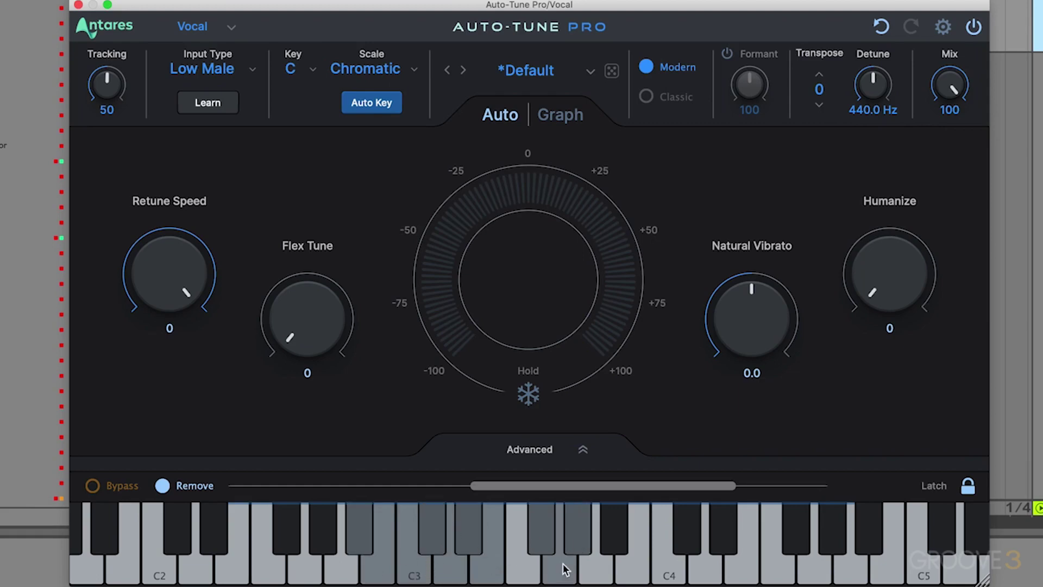
click(600, 565)
click(613, 543)
click(641, 573)
click(679, 573)
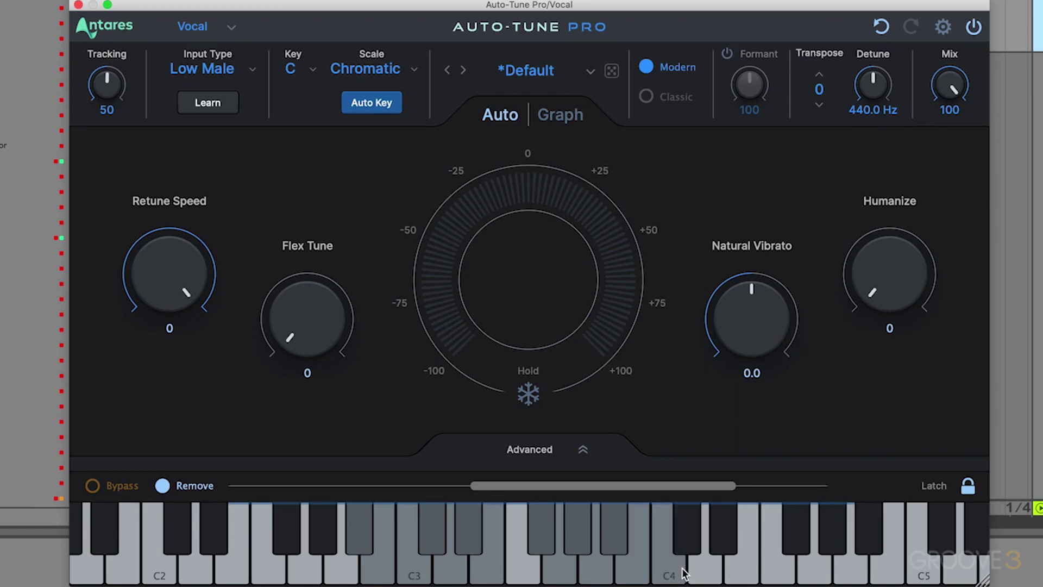
key(space)
Restore the removed notes B2 through E3 on the keyboard
click(380, 567)
click(415, 570)
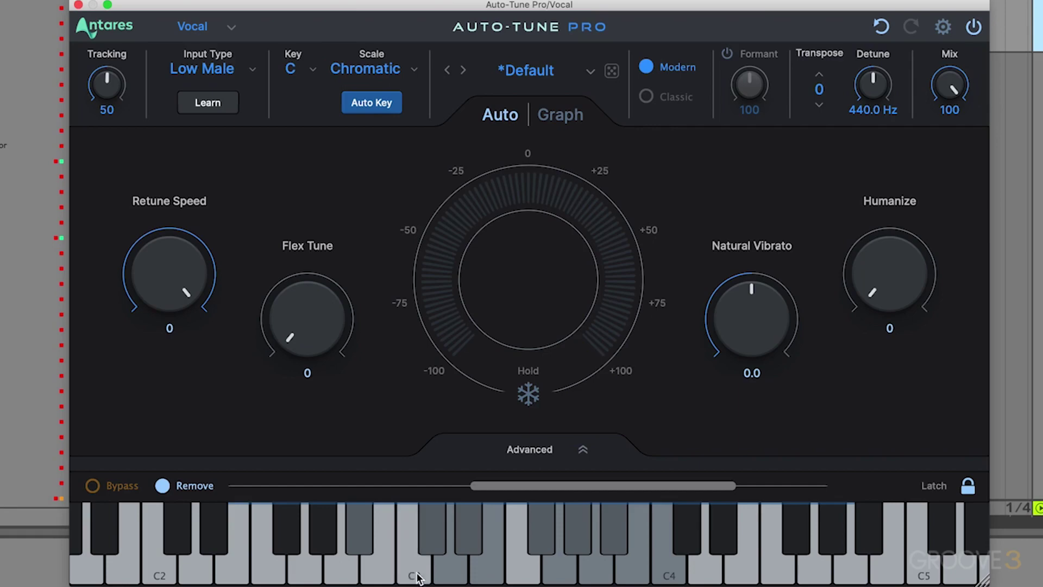
click(446, 573)
click(460, 546)
click(488, 567)
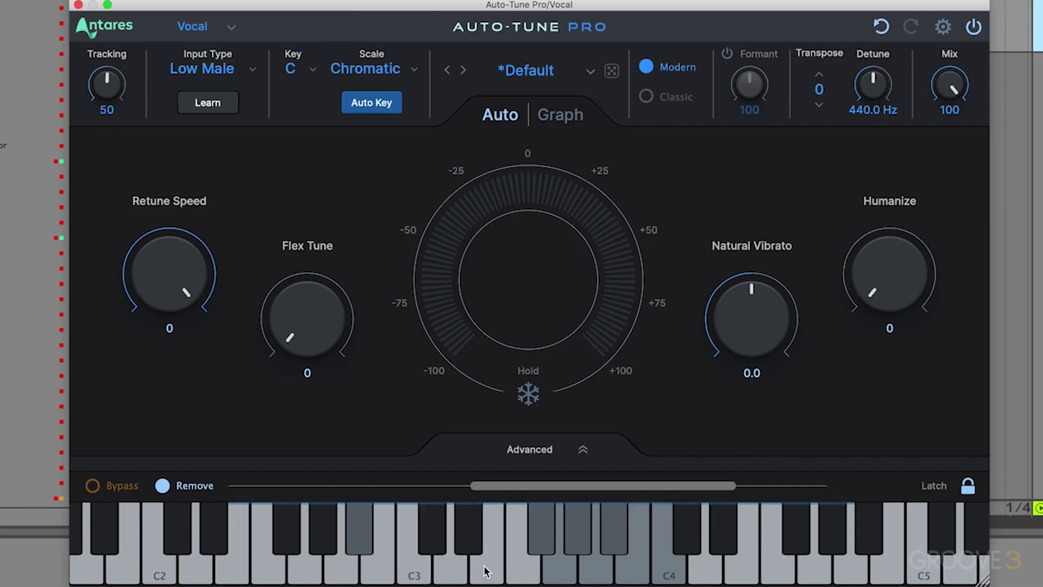
Restore the removed notes A#2 and F#3 through C4 on the keyboard
click(340, 532)
click(363, 543)
click(344, 565)
click(559, 561)
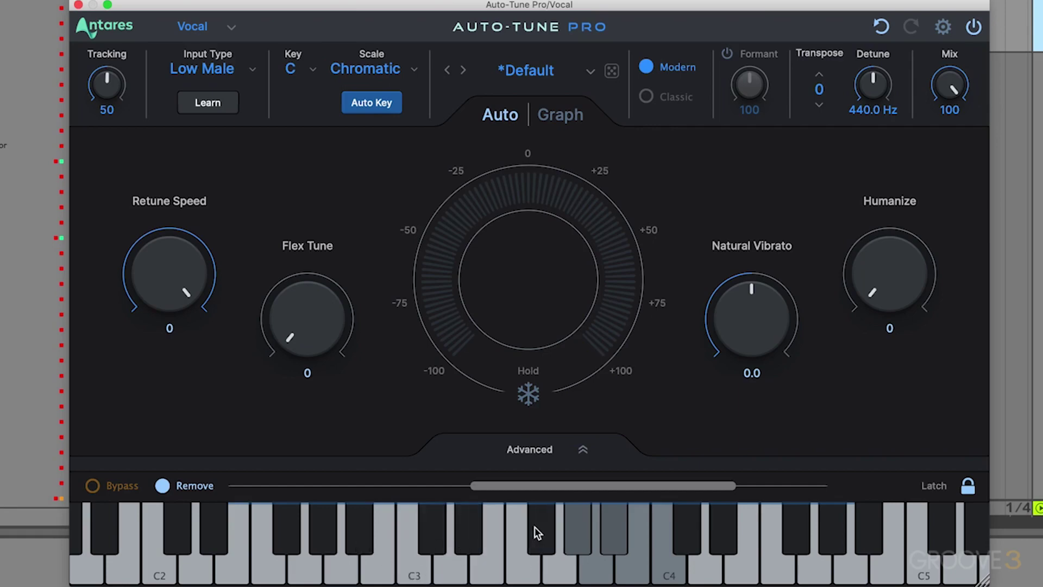
click(593, 559)
click(611, 536)
click(641, 566)
click(669, 570)
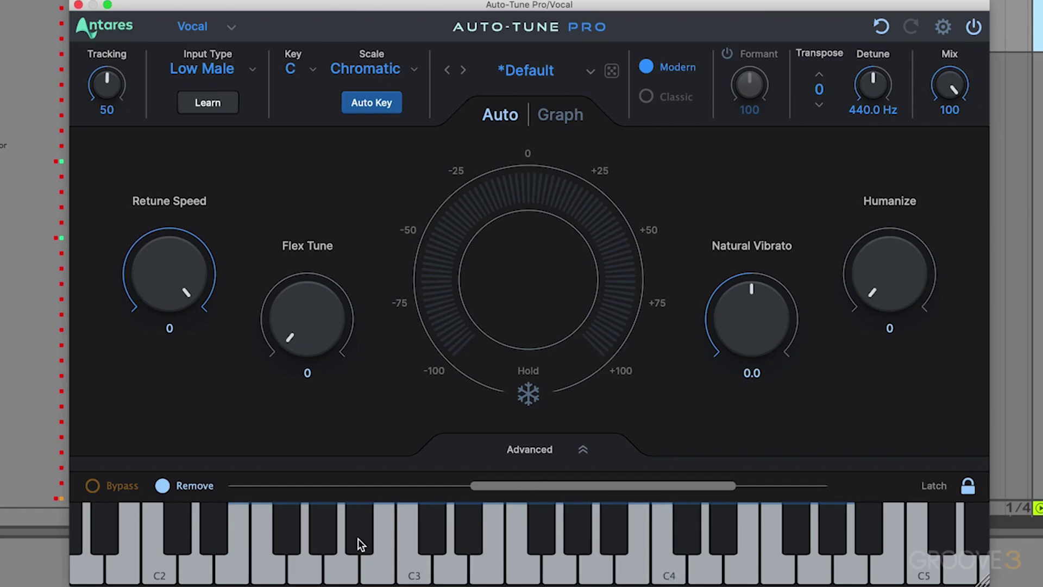
Try removing C3 alone and C3, F3 and C4 together, restoring the notes after each attempt
click(413, 577)
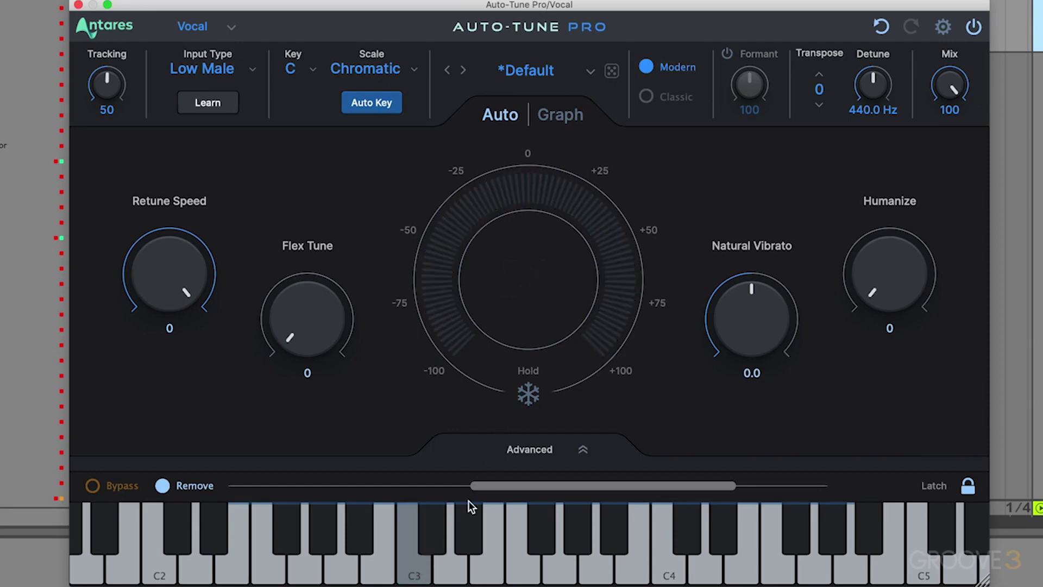
click(416, 557)
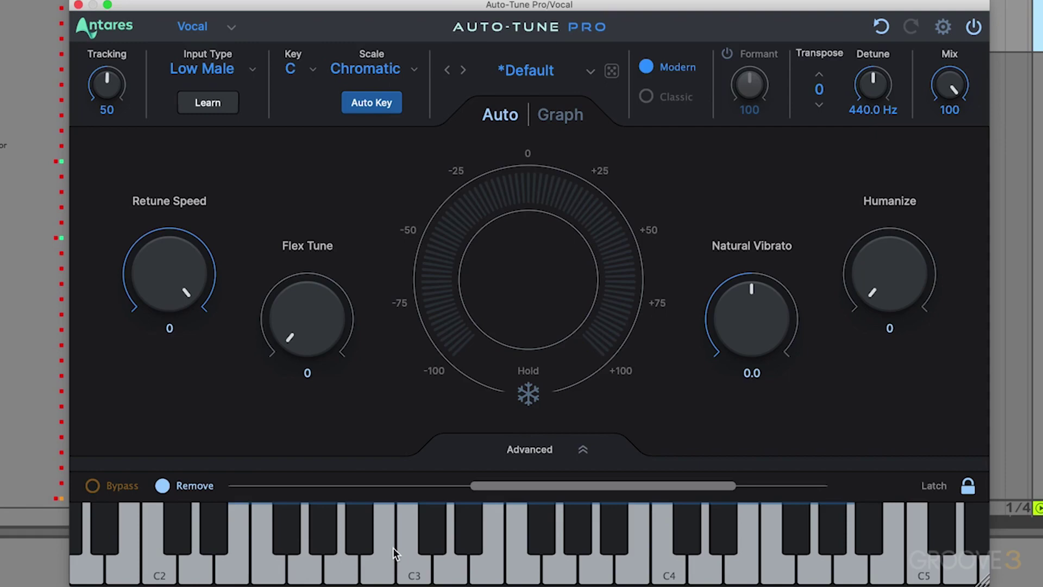
click(413, 565)
click(511, 565)
click(654, 576)
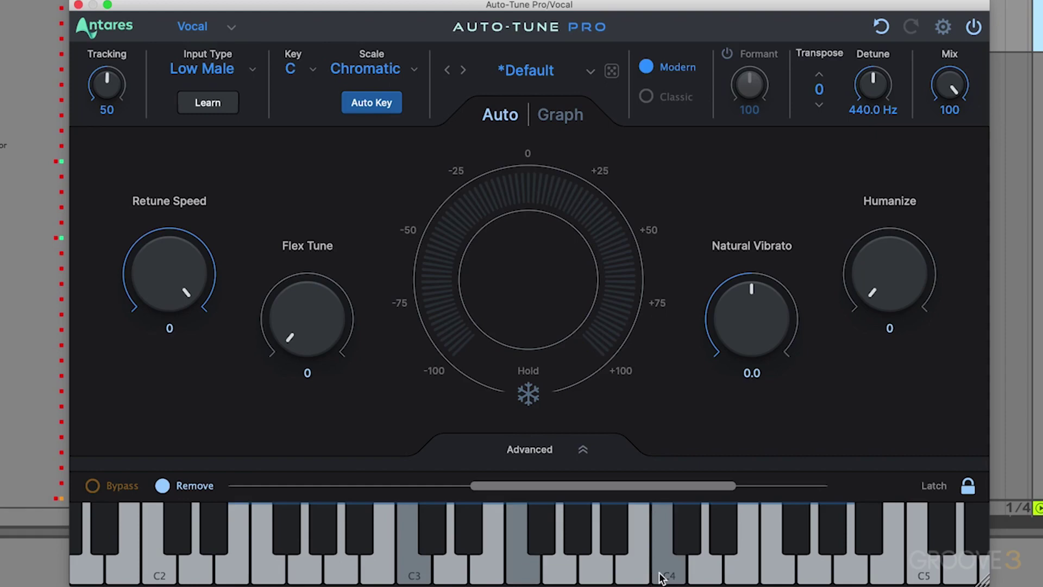
click(659, 577)
Test momentary note bypass on F3 and G3 with Latch off, and return to Remove mode with Latch on
click(127, 485)
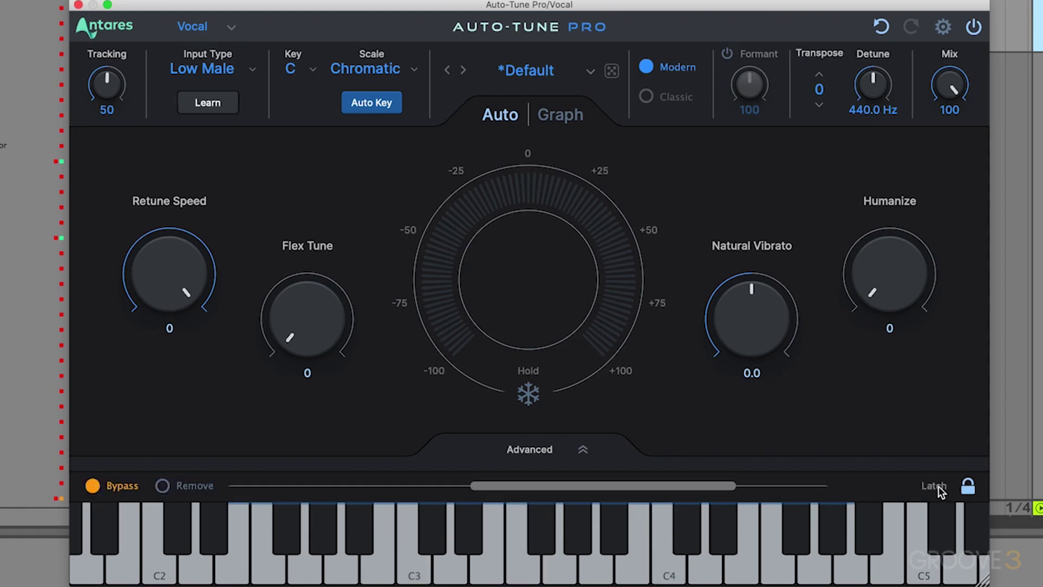
click(967, 485)
click(511, 559)
click(543, 562)
click(515, 565)
click(168, 486)
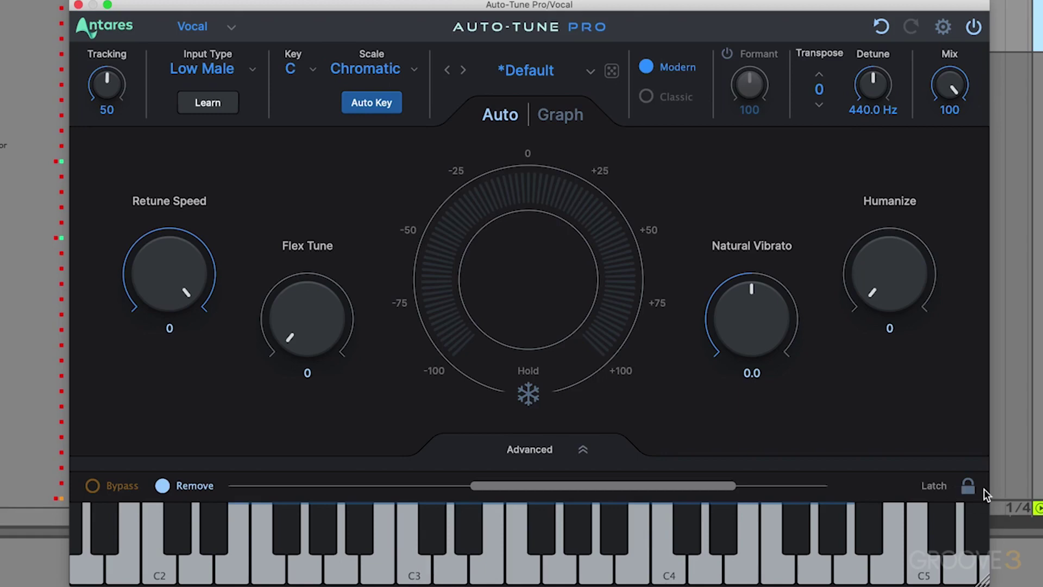
click(968, 485)
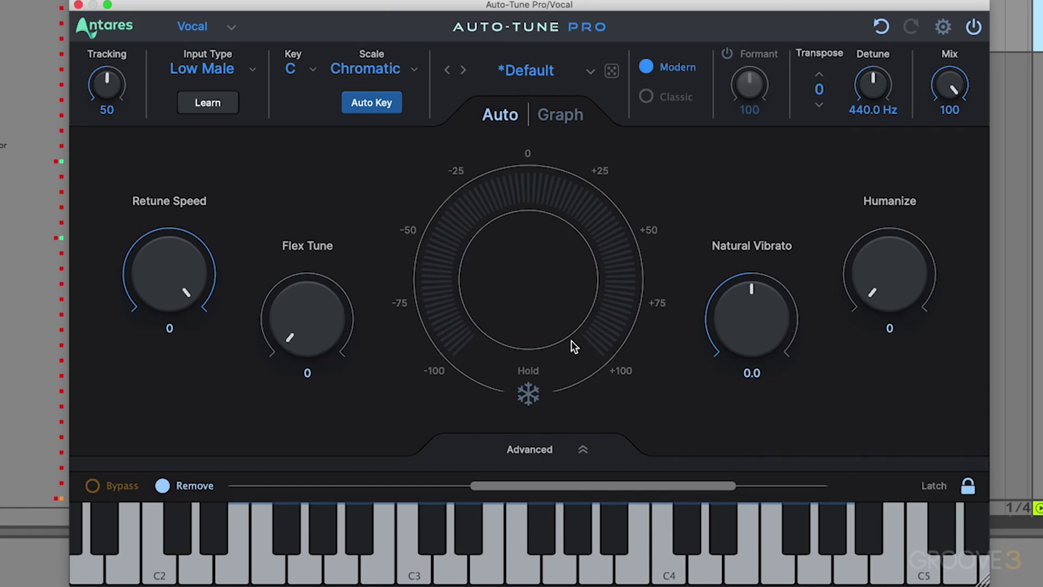
With the Scale settings expanded, set the key to C# and the scale to Major, and play the vocal
click(528, 450)
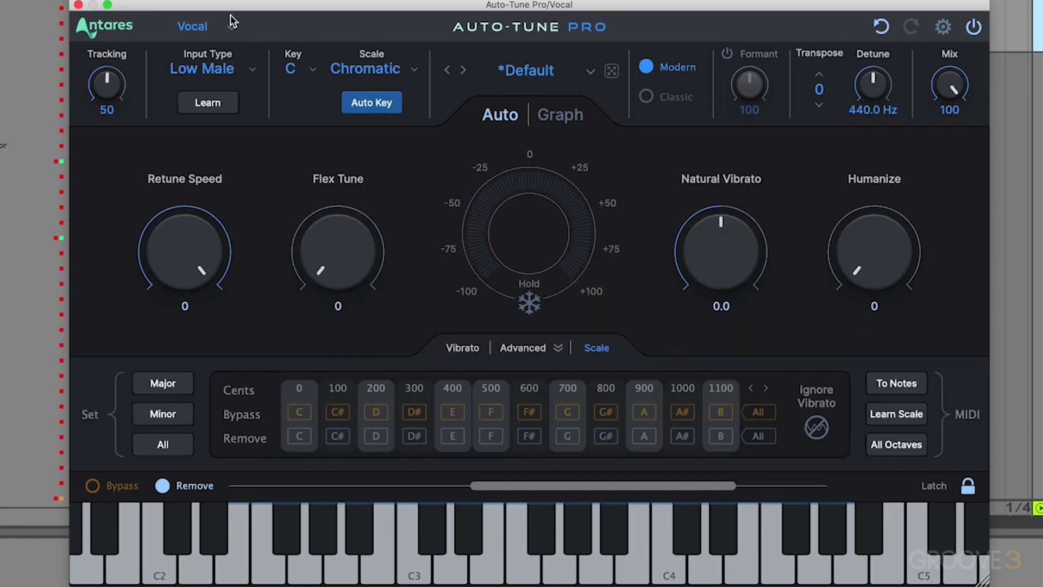
click(301, 69)
click(309, 127)
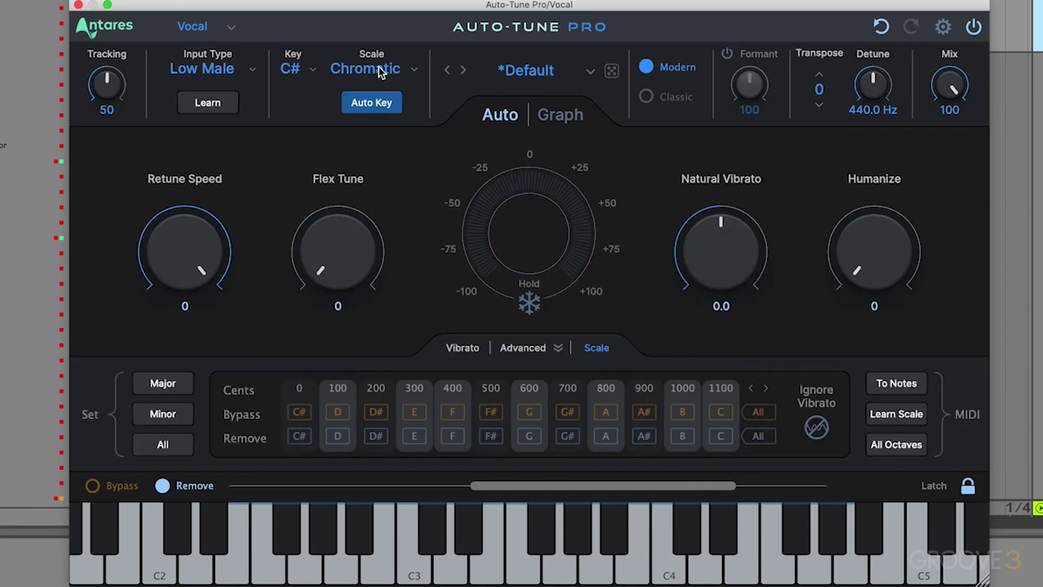
click(369, 69)
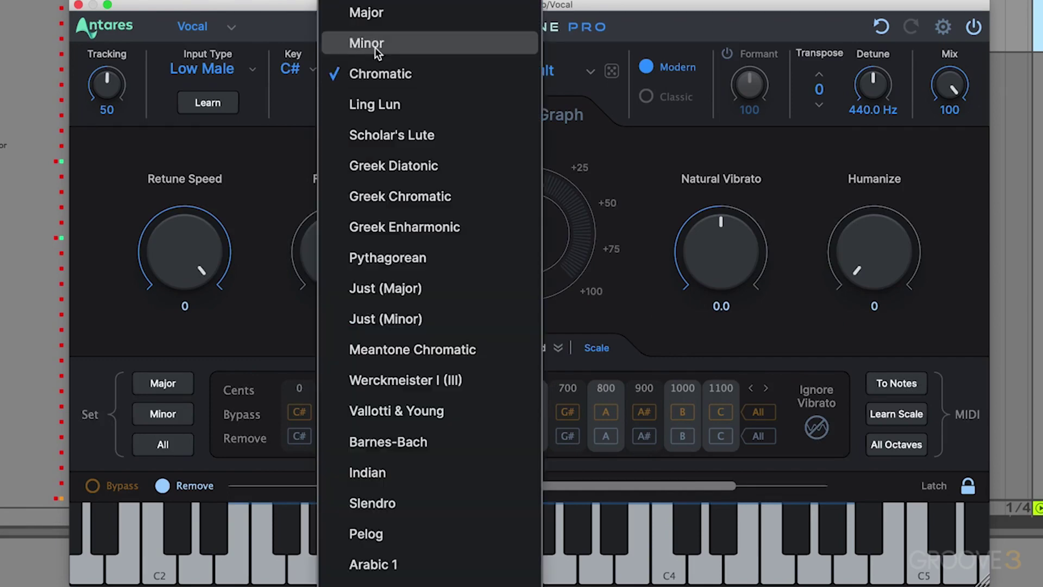
click(367, 15)
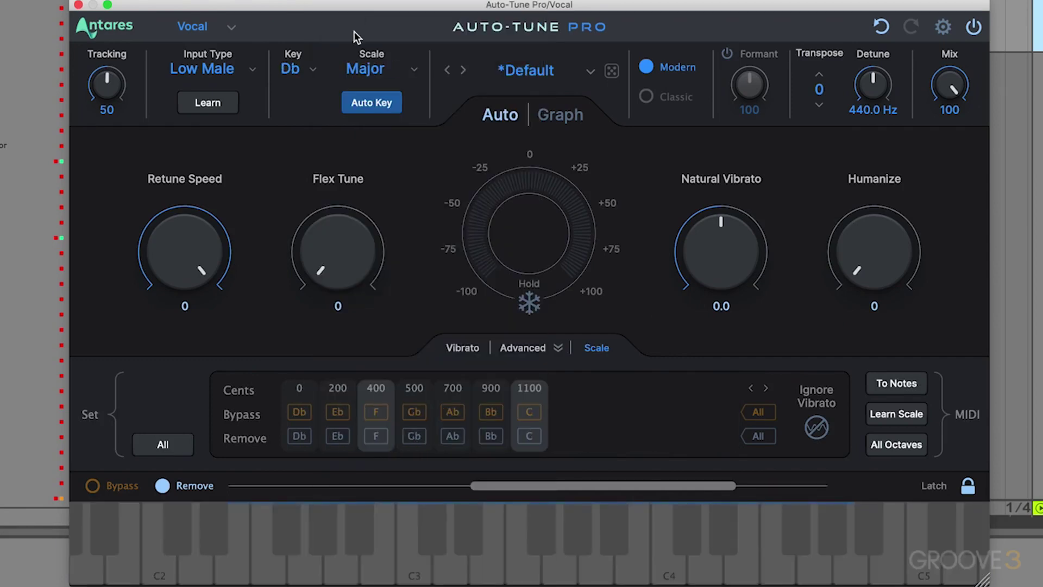
key(space)
Look over the Create Vibrato settings, and collapse the advanced section
click(462, 348)
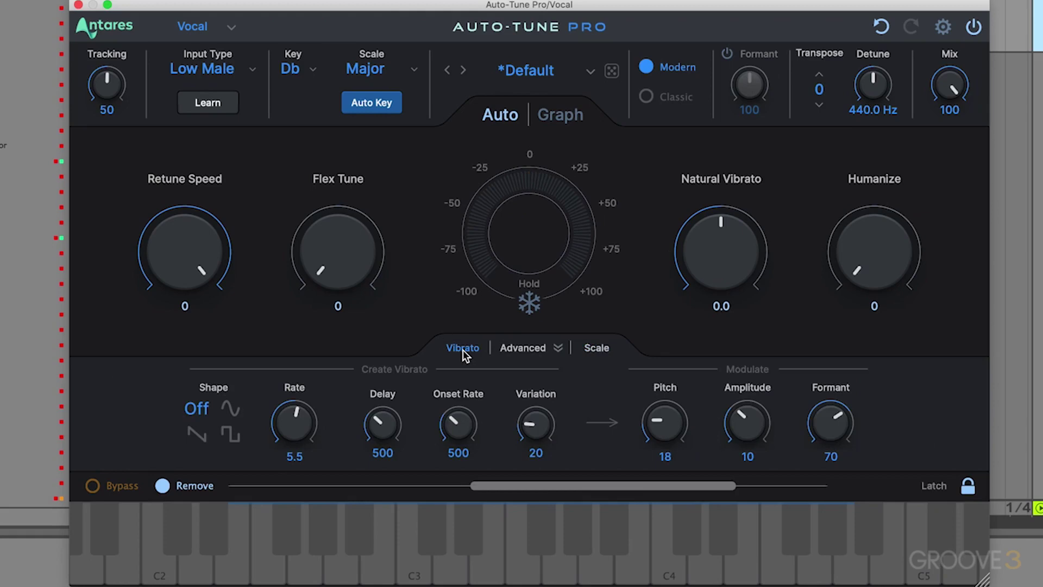
click(557, 348)
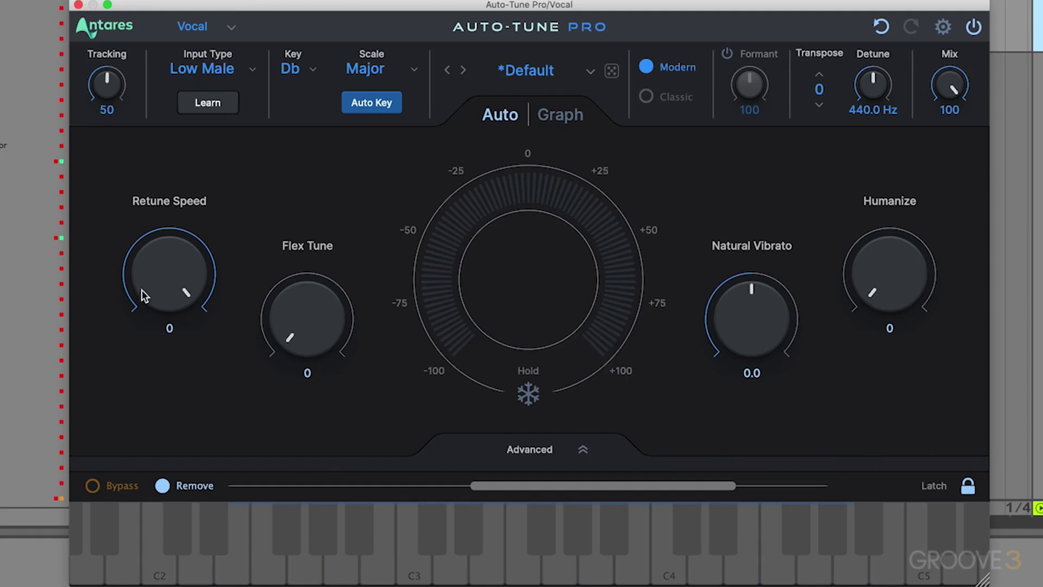
Expand the Create Vibrato settings, step through the sine, sawtooth and square shapes, and choose the sine shape
click(545, 449)
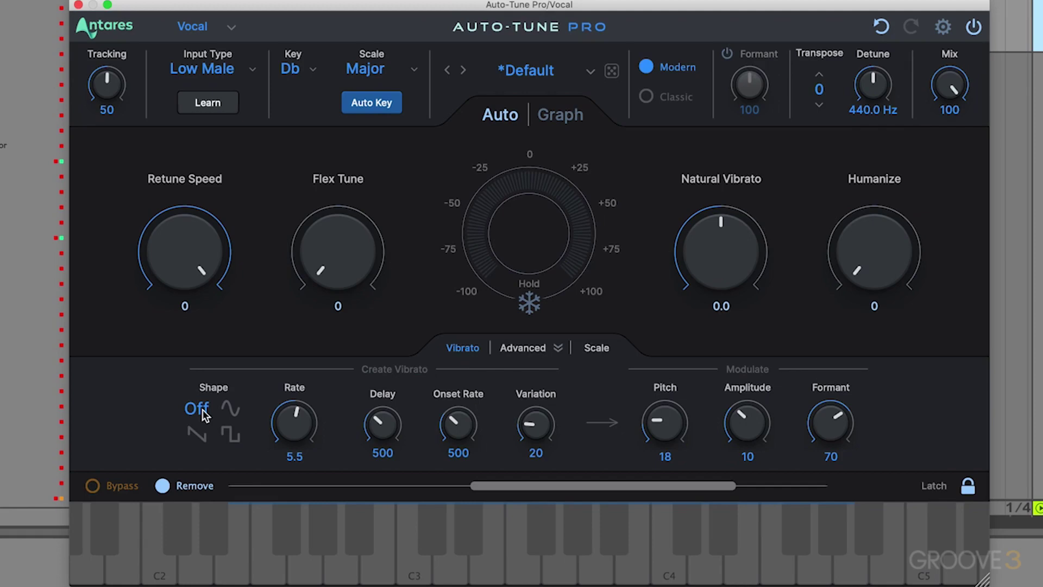
click(229, 409)
click(198, 435)
click(231, 437)
click(230, 409)
Set the vibrato's Amplitude and Formant modulation to 0 and its Pitch modulation to 100
drag(748, 424, 744, 513)
drag(830, 453, 695, 520)
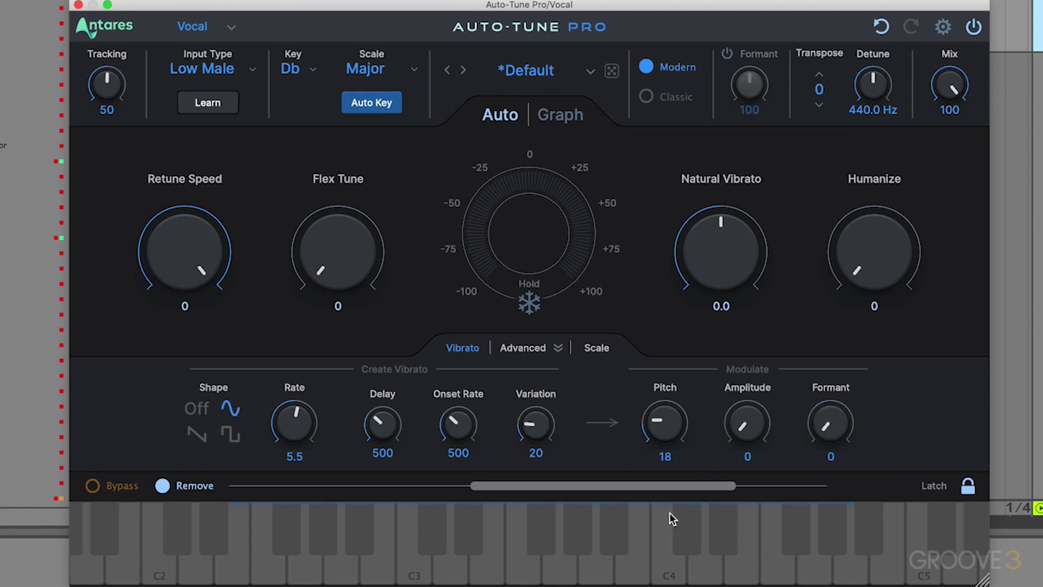
drag(660, 422, 745, 198)
Set the vibrato's Variation, Onset Rate and Delay to 0 and its Rate to 6.4
drag(536, 413, 539, 516)
drag(461, 410, 461, 427)
drag(402, 476, 365, 568)
drag(284, 419, 295, 291)
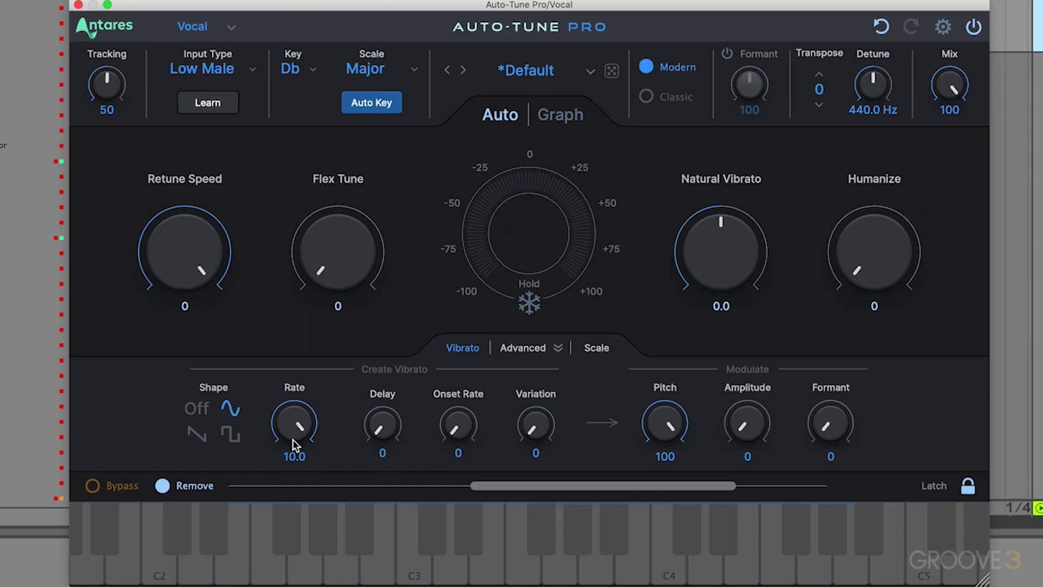
drag(292, 439, 291, 396)
Lower the vibrato's Pitch modulation to about 11
drag(665, 423, 649, 504)
drag(670, 422, 661, 499)
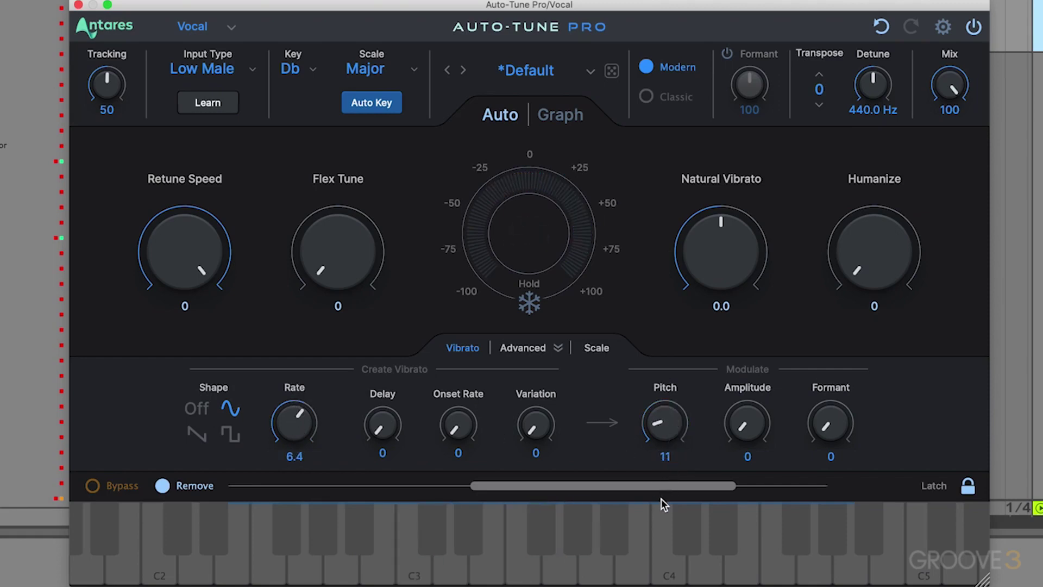
mouse_move(660, 408)
mouse_down()
mouse_move(663, 396)
mouse_move(663, 413)
mouse_up()
Audition the square and sawtooth vibrato shapes with Pitch modulation at 100, and return to the sine shape
click(230, 433)
drag(664, 421, 702, 233)
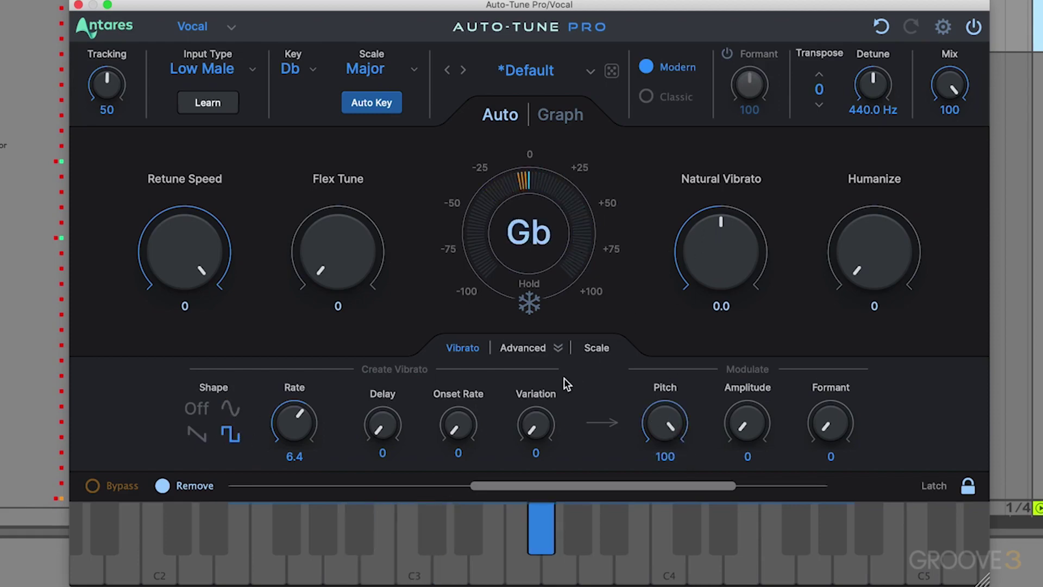
click(196, 434)
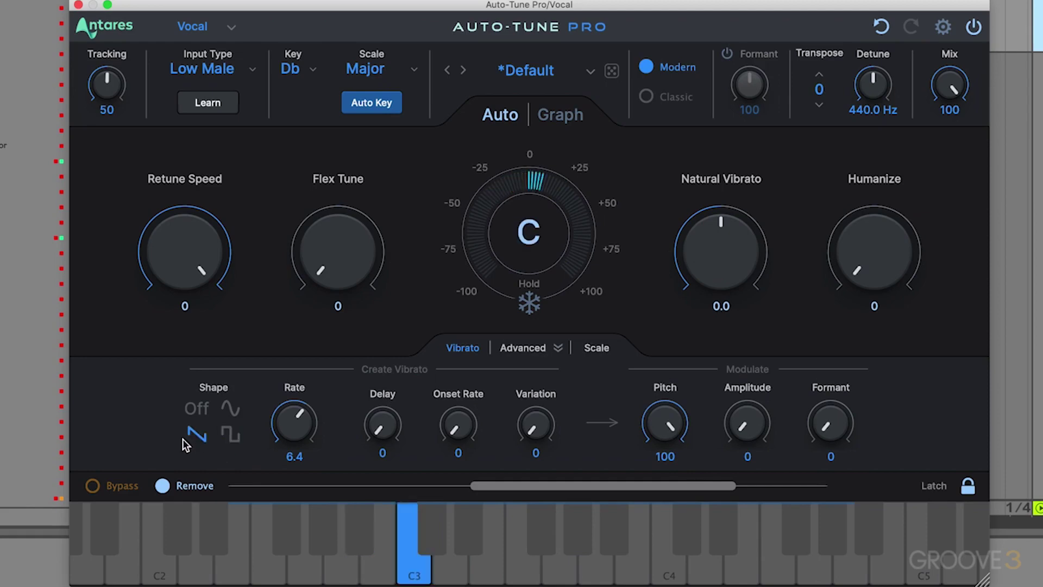
click(232, 409)
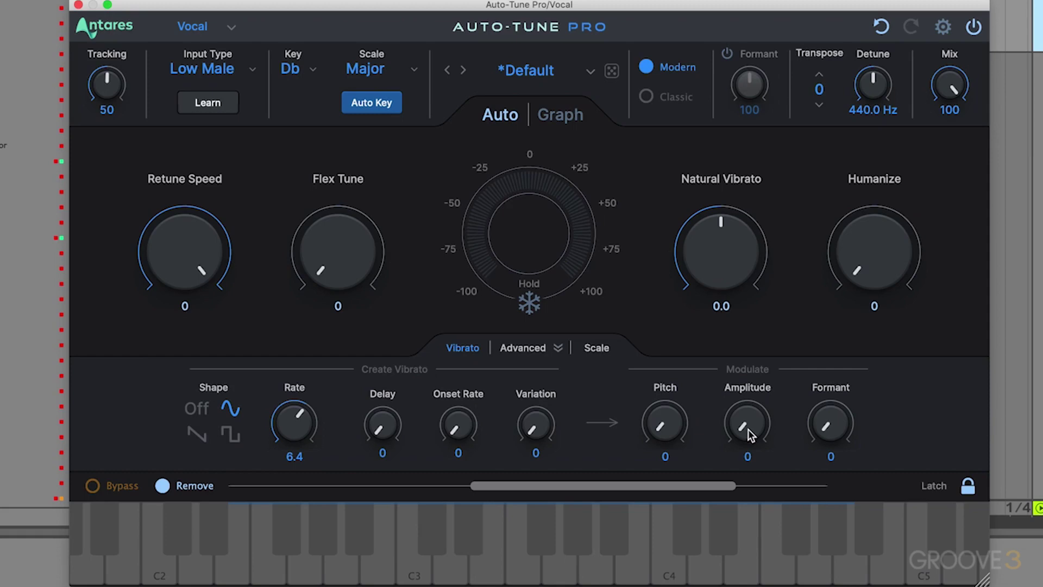
Play the vocal to test Amplitude modulation on its own, and return Amplitude to 0
mouse_move(752, 419)
mouse_down()
mouse_move(784, 182)
mouse_move(751, 434)
mouse_up()
key(space)
drag(743, 421, 744, 447)
Test Formant modulation at 100 with formant correction switched on and off, and return the modulation to 0
drag(834, 434, 831, 347)
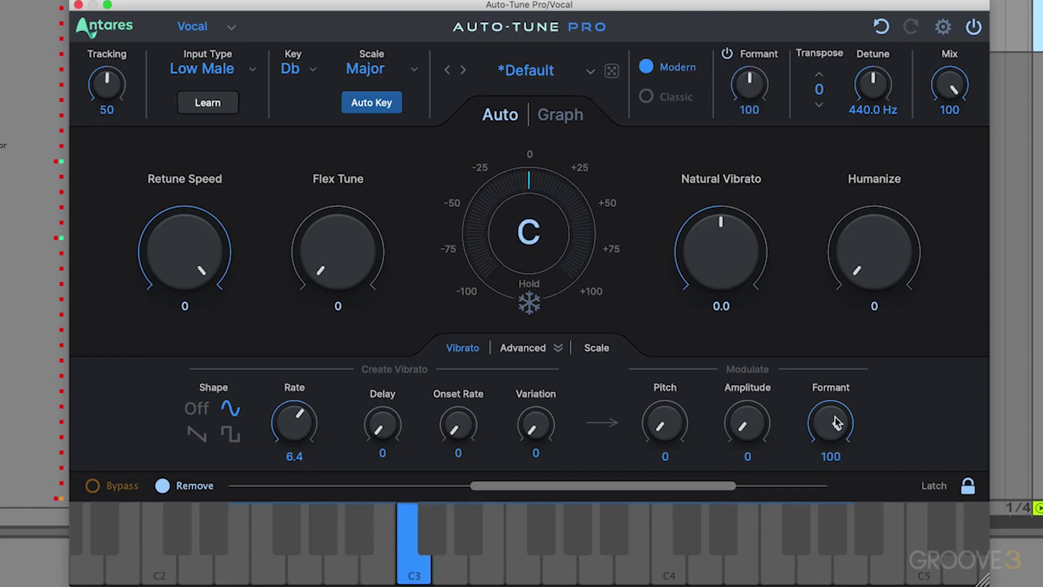
click(728, 54)
click(727, 55)
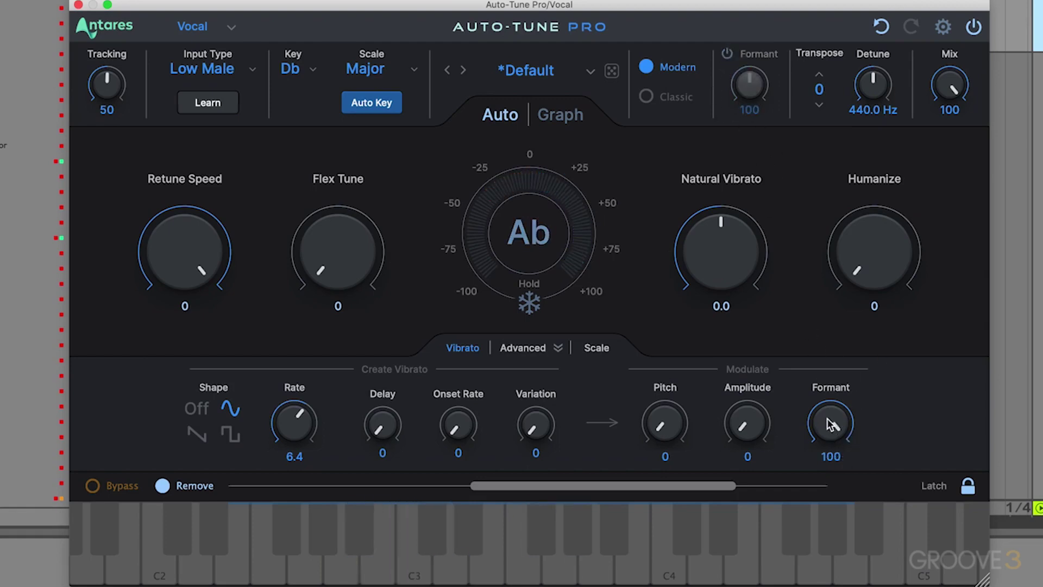
drag(829, 413, 813, 384)
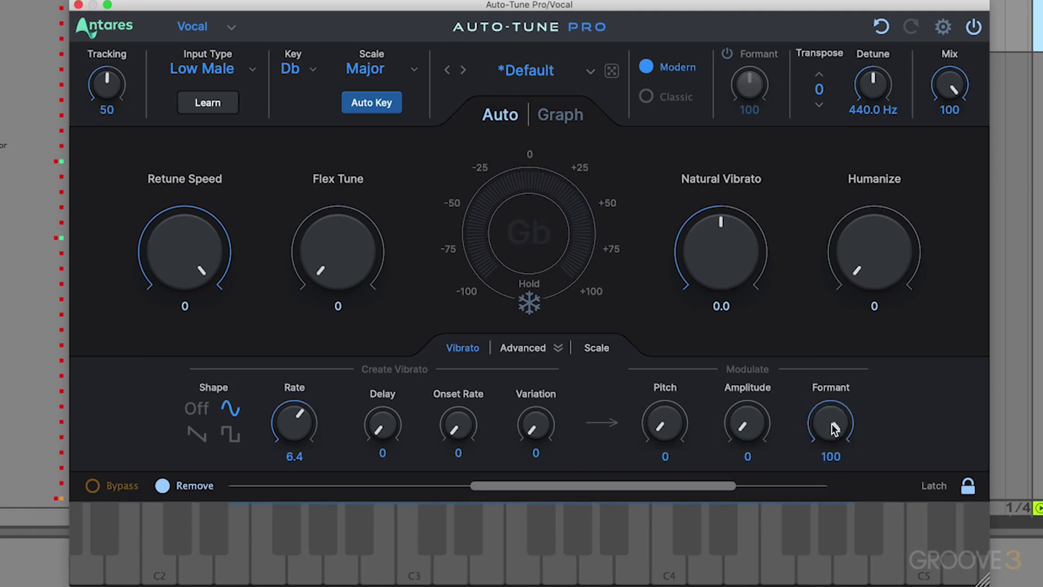
drag(828, 418, 829, 586)
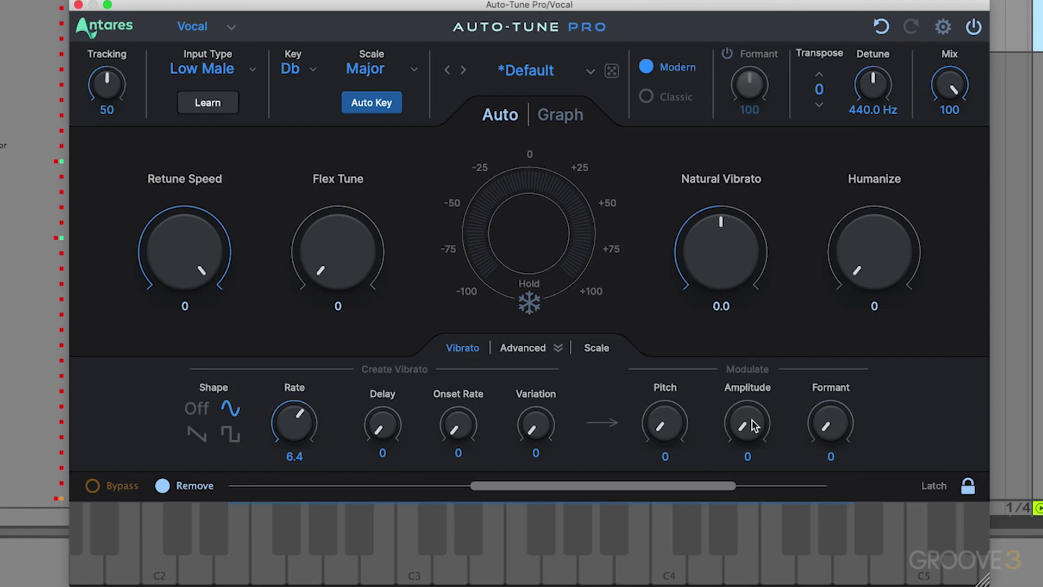
Try combining the three vibrato modulations, working towards Pitch 15, Amplitude 24 and Formant 6 during playback
drag(687, 427, 687, 380)
drag(819, 421, 817, 403)
drag(666, 428, 667, 418)
drag(751, 426, 753, 424)
drag(755, 426, 755, 412)
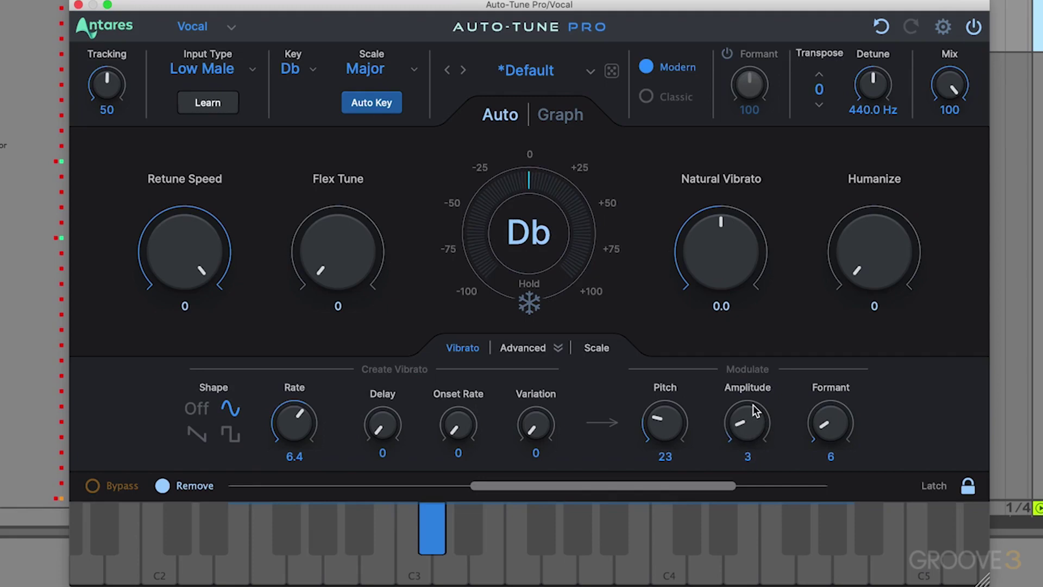
drag(659, 430, 660, 455)
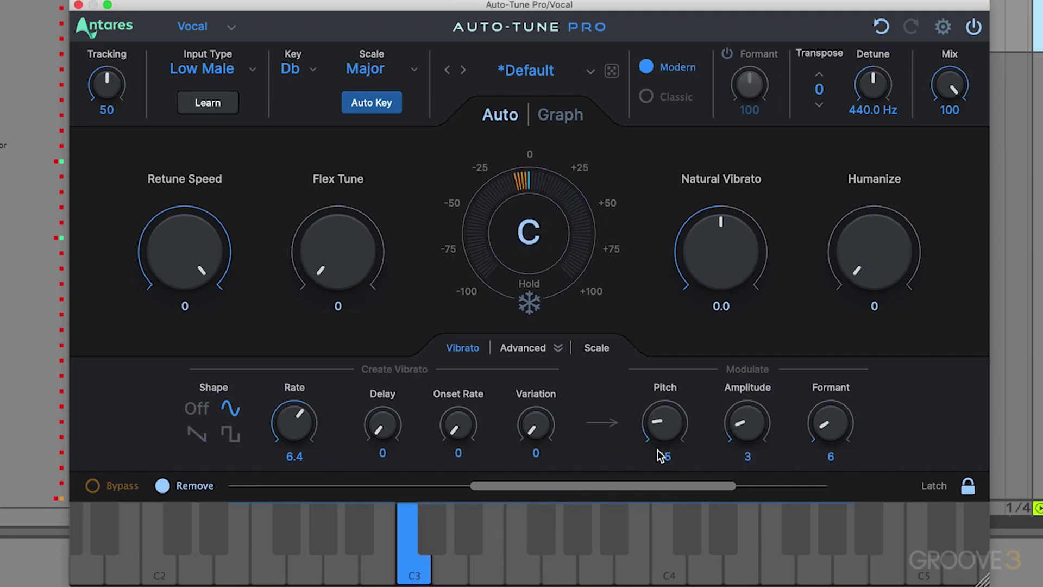
drag(748, 431, 744, 426)
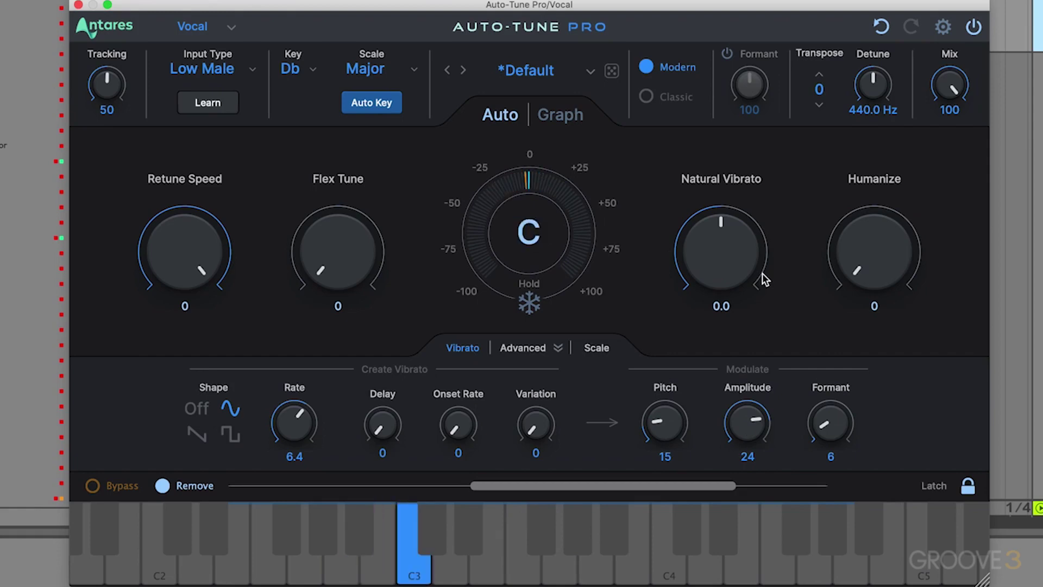
Reset the Amplitude and Formant modulation to 0 and raise the Pitch modulation to 100
drag(770, 405, 711, 530)
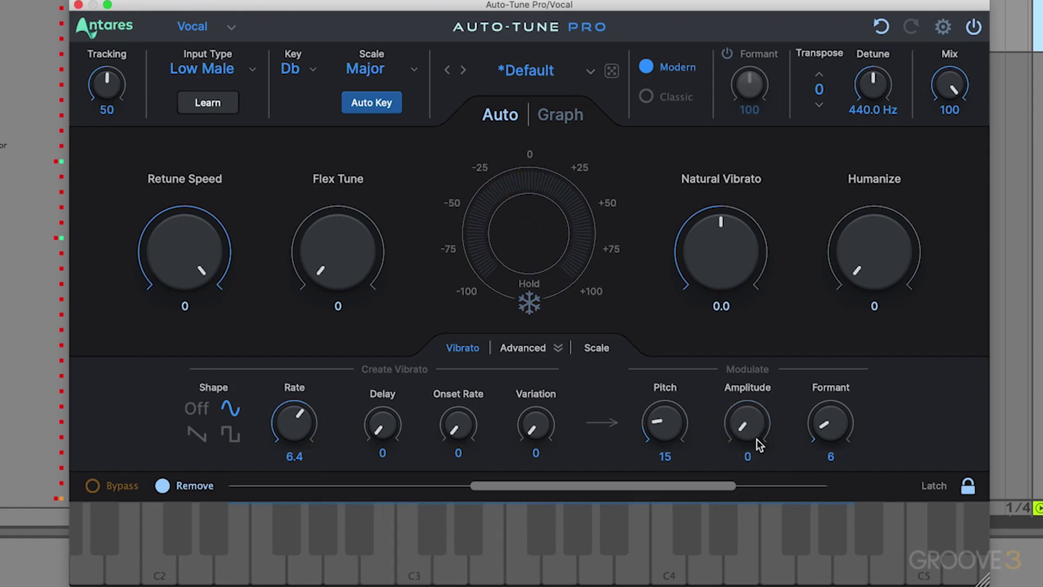
drag(833, 421, 819, 532)
drag(664, 426, 673, 194)
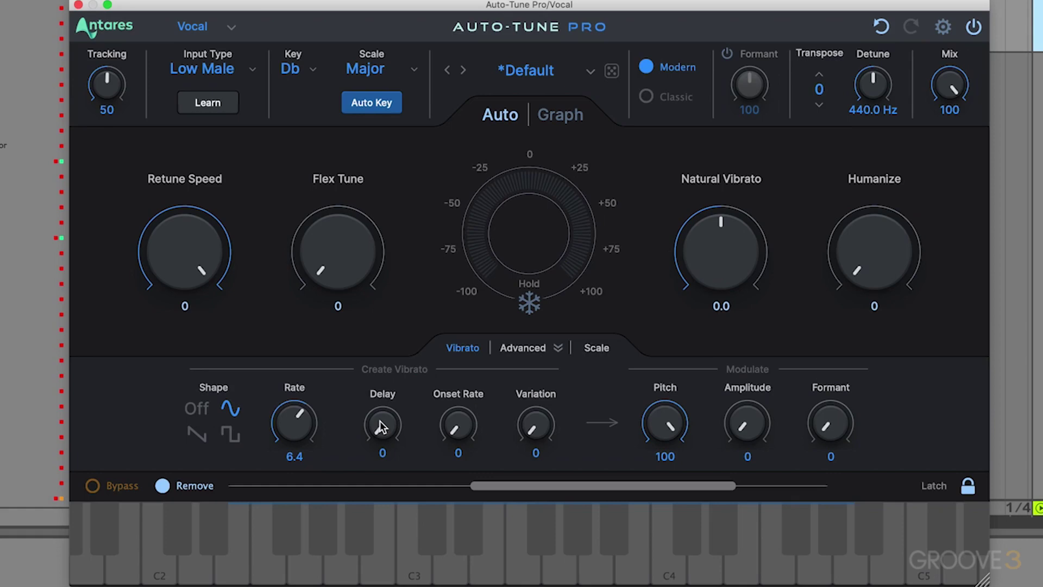
Test the vibrato Delay at 605 and the Onset Rate at 646 and 997, returning each to 0
drag(380, 420, 400, 426)
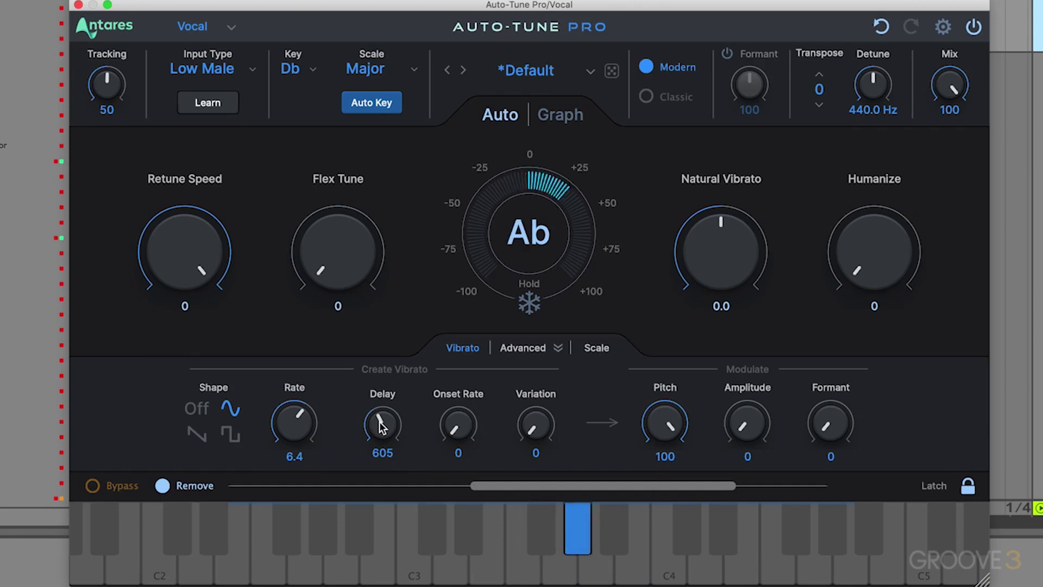
drag(380, 426, 375, 567)
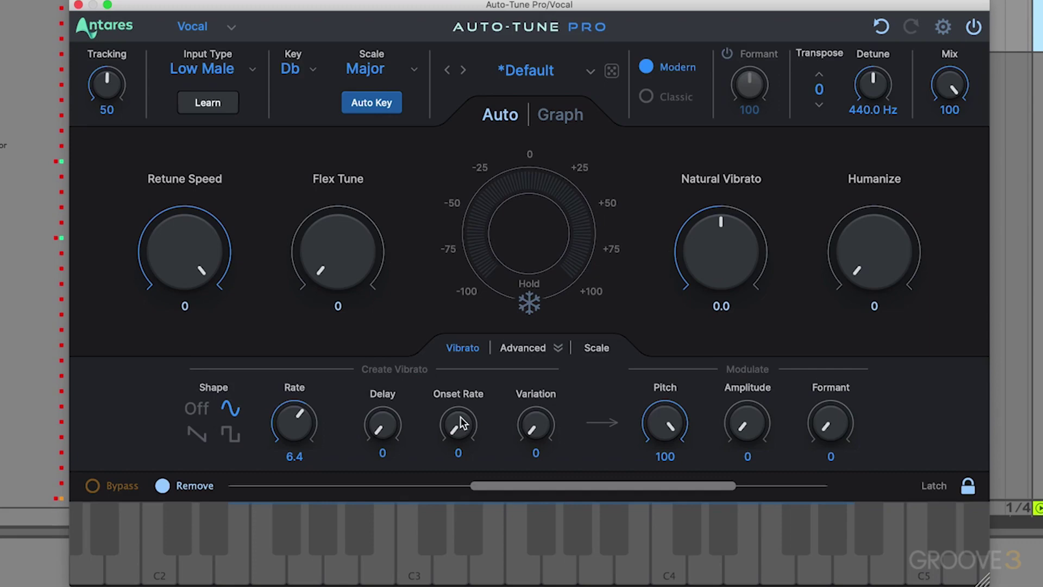
drag(461, 416, 464, 317)
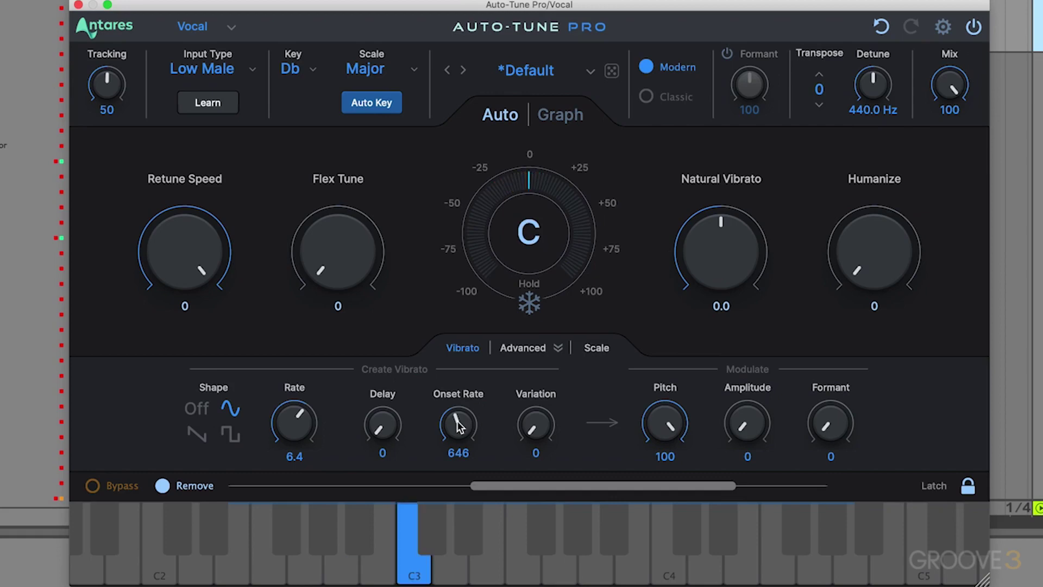
drag(457, 405, 458, 367)
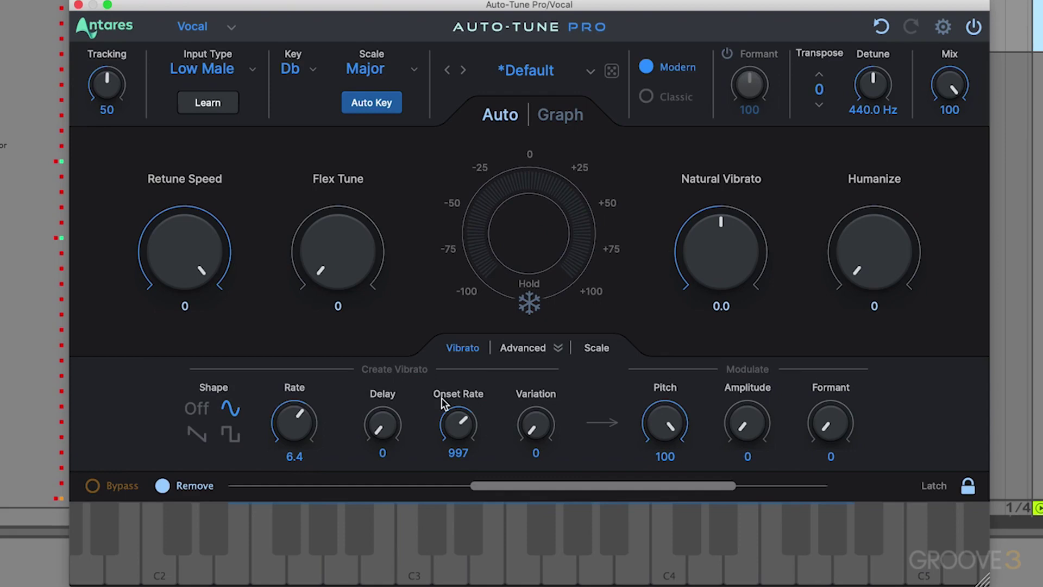
drag(451, 409, 455, 484)
Test the vibrato's Variation at 100, and return it to 0
drag(547, 405, 565, 189)
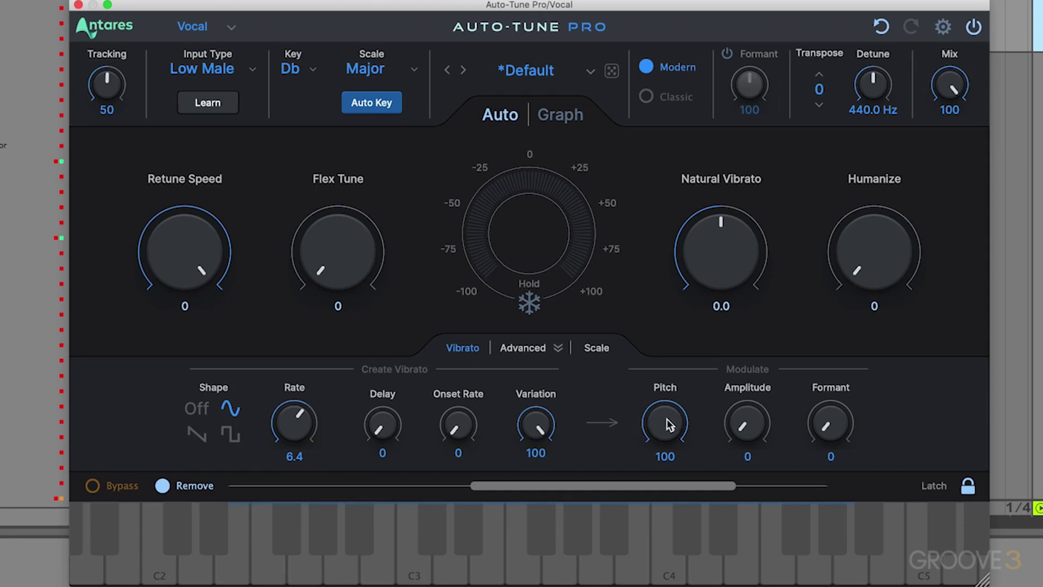
drag(538, 426, 563, 547)
drag(533, 432, 534, 441)
Lower the vibrato's Pitch modulation to 12 and reduce it further, and bring up the Scale settings
drag(671, 419, 657, 581)
drag(663, 426, 666, 430)
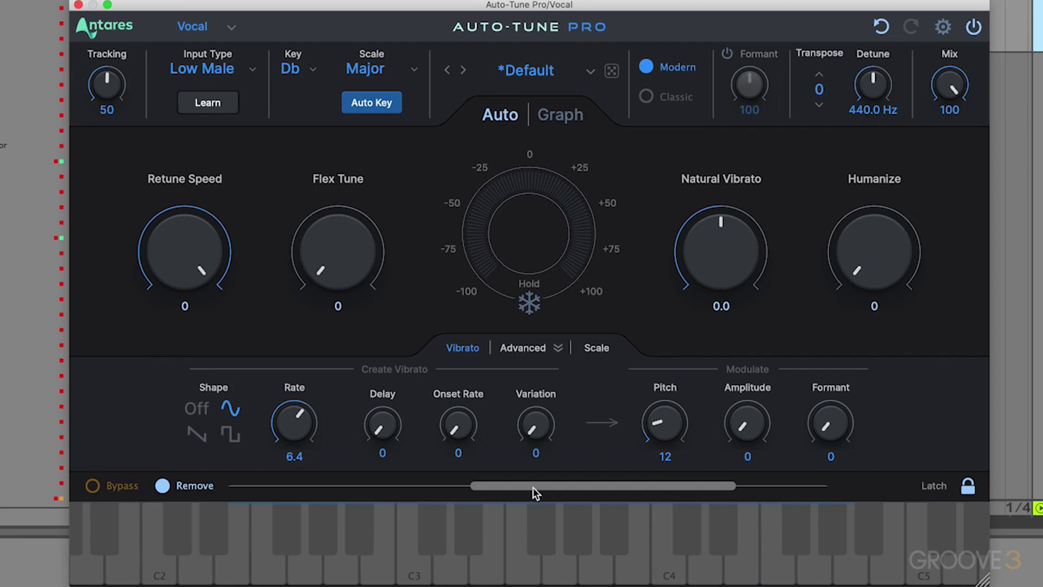
drag(697, 427, 664, 523)
click(599, 348)
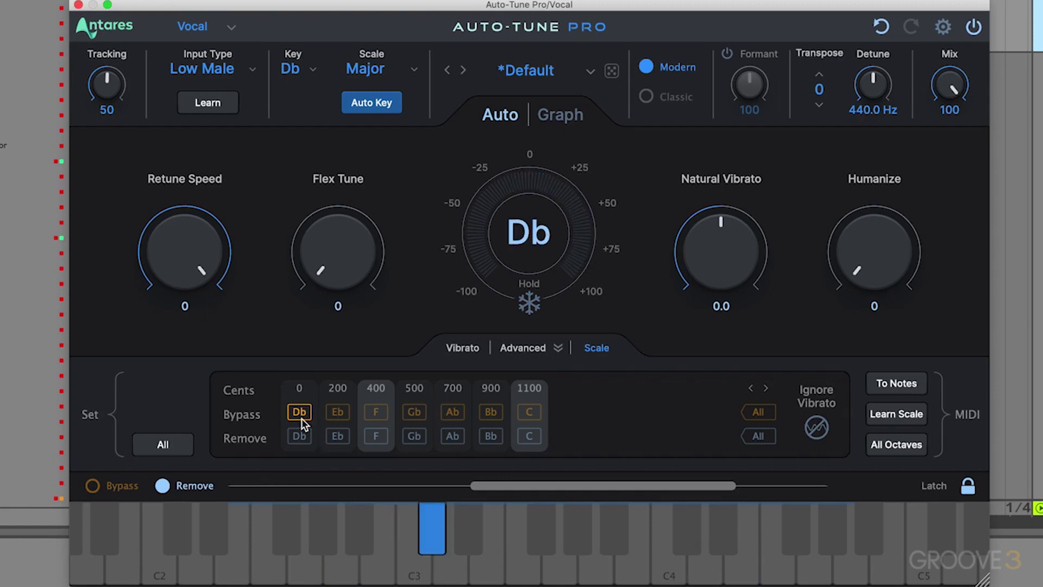
Try bypassing the scale notes Db, Eb, F and Gb, bypassing all notes, and removing all notes
click(329, 414)
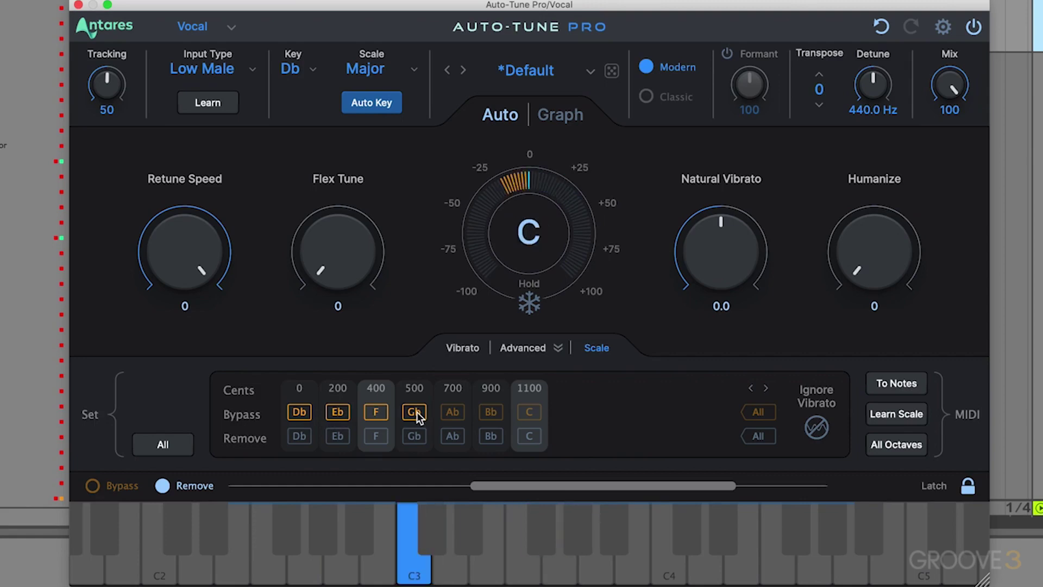
click(376, 412)
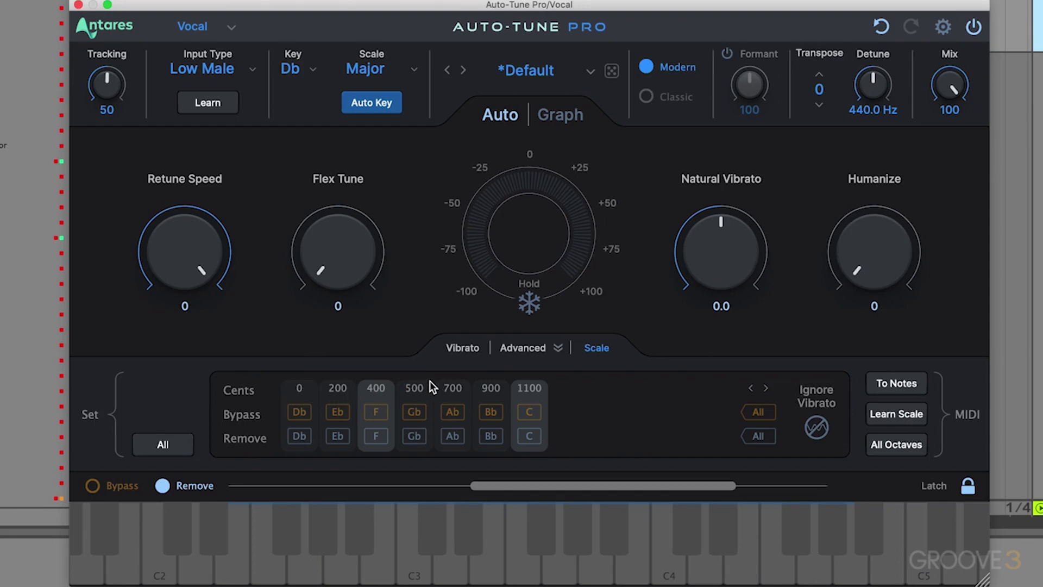
click(755, 412)
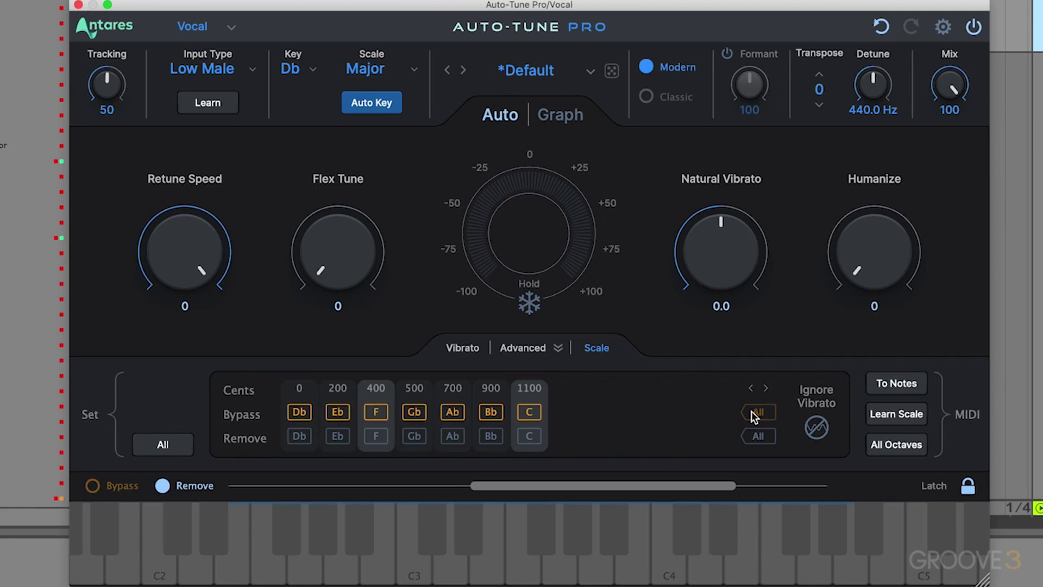
click(761, 436)
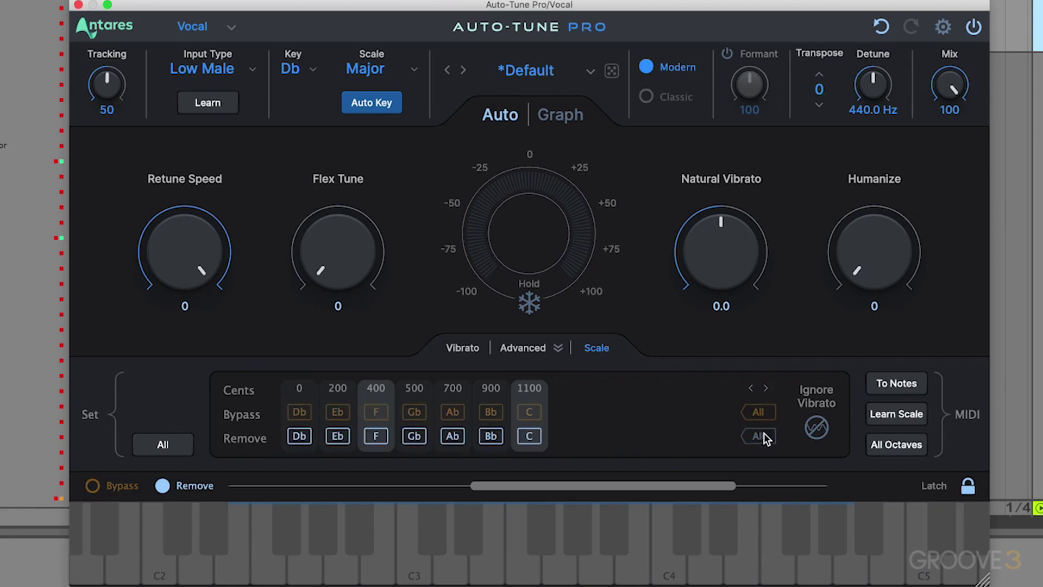
Turn on Ignore Vibrato and restore the removed scale notes
click(817, 427)
click(490, 435)
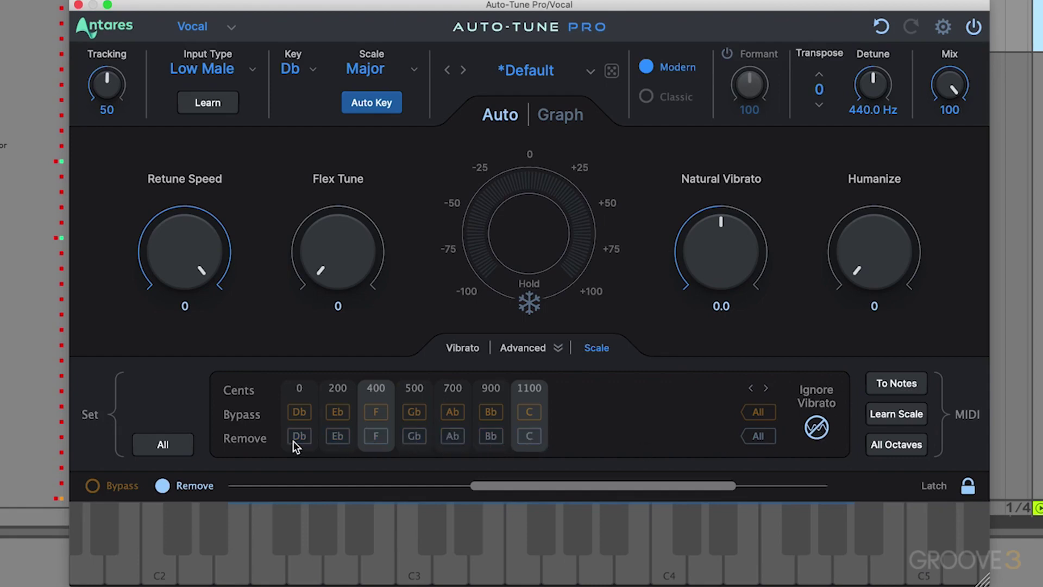
click(817, 429)
Set the key to C and the scale to Chromatic
click(297, 69)
click(306, 96)
click(378, 68)
click(384, 137)
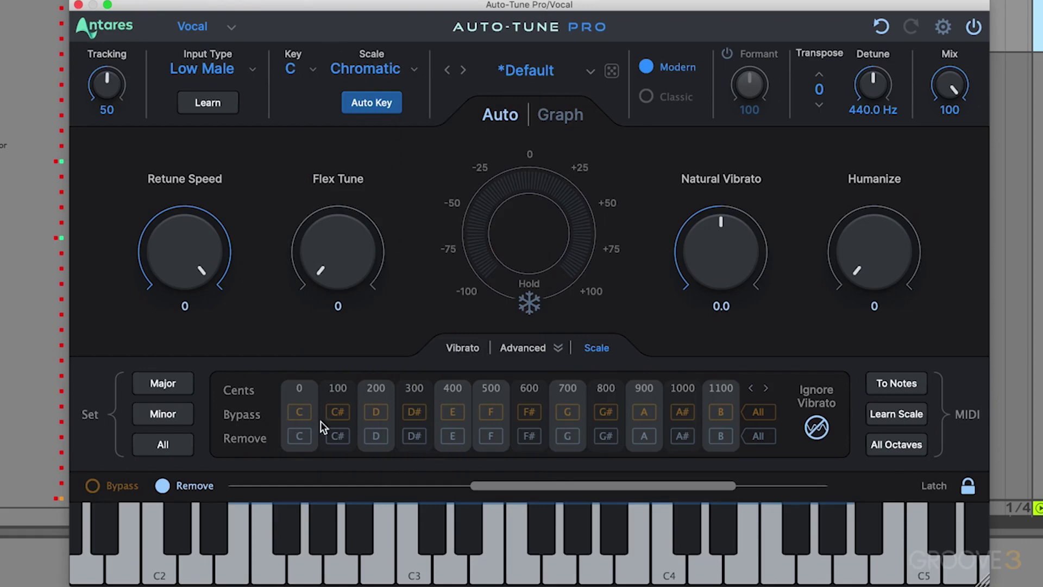
Turn off Ignore Vibrato, and set the chromatic scale's active notes to the Major pattern followed by Minor
click(816, 427)
click(172, 387)
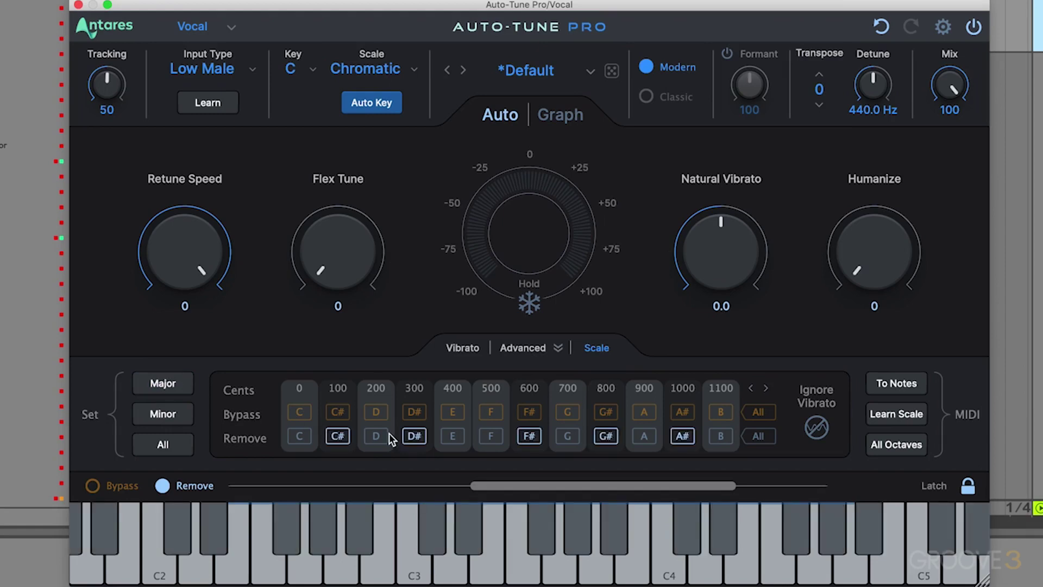
click(163, 414)
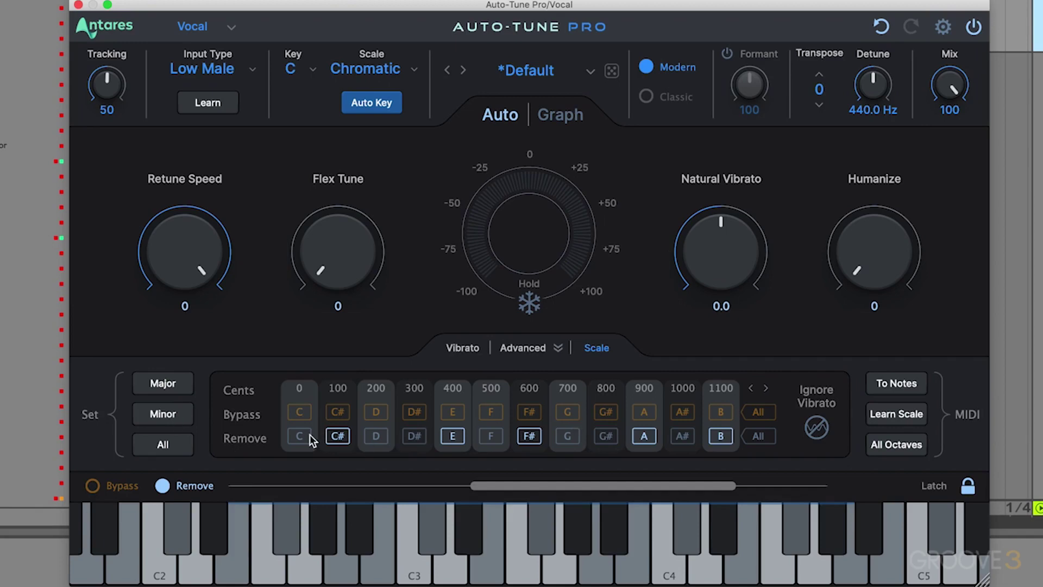
Try the keys D and D# with the minor note pattern, and return the key to C
click(291, 69)
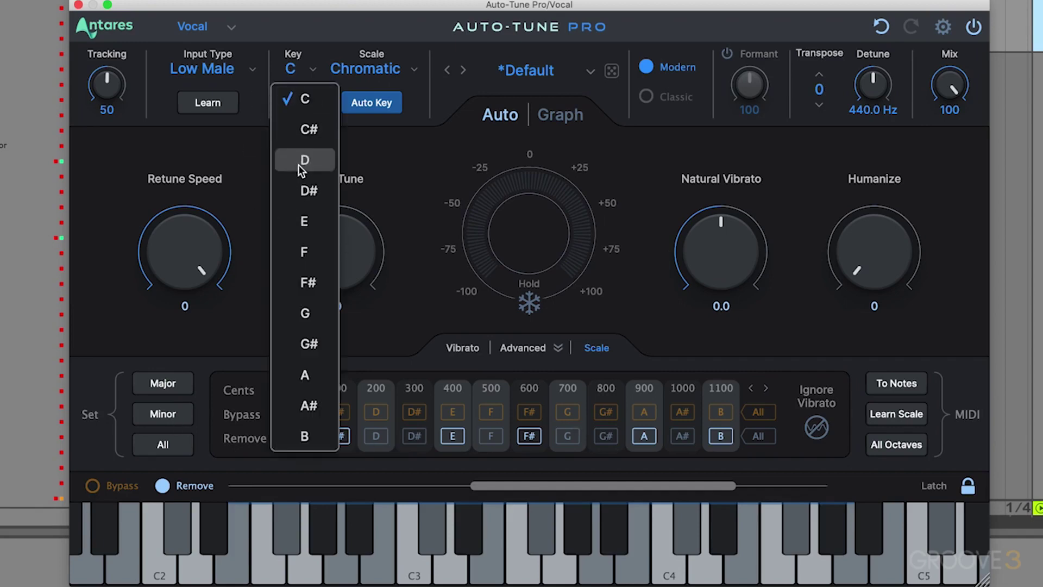
click(298, 163)
click(298, 71)
click(302, 191)
click(297, 69)
click(302, 100)
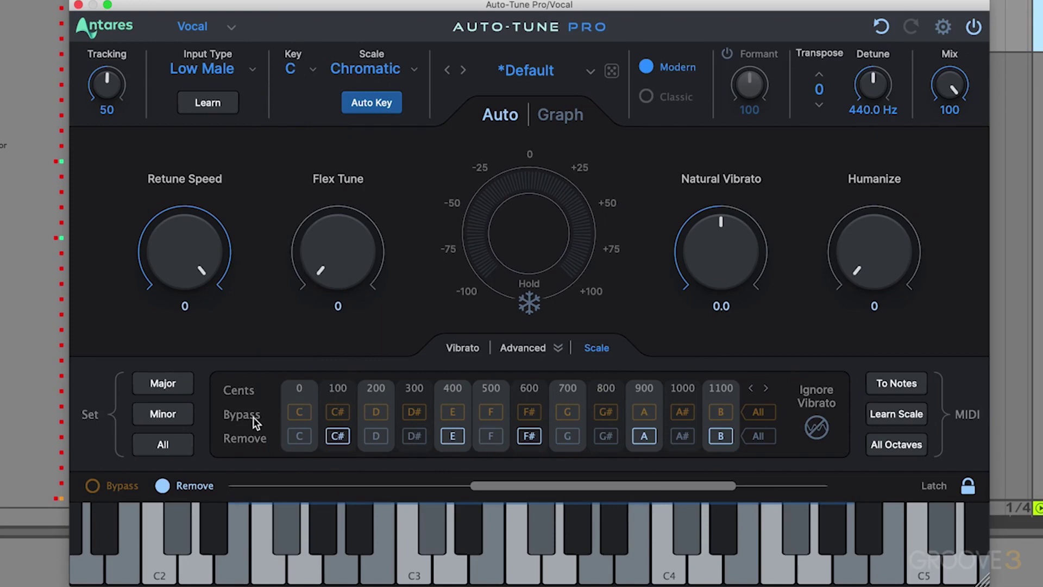
Restore the removed C# note, and switch the MIDI To Notes option on and off again
click(339, 436)
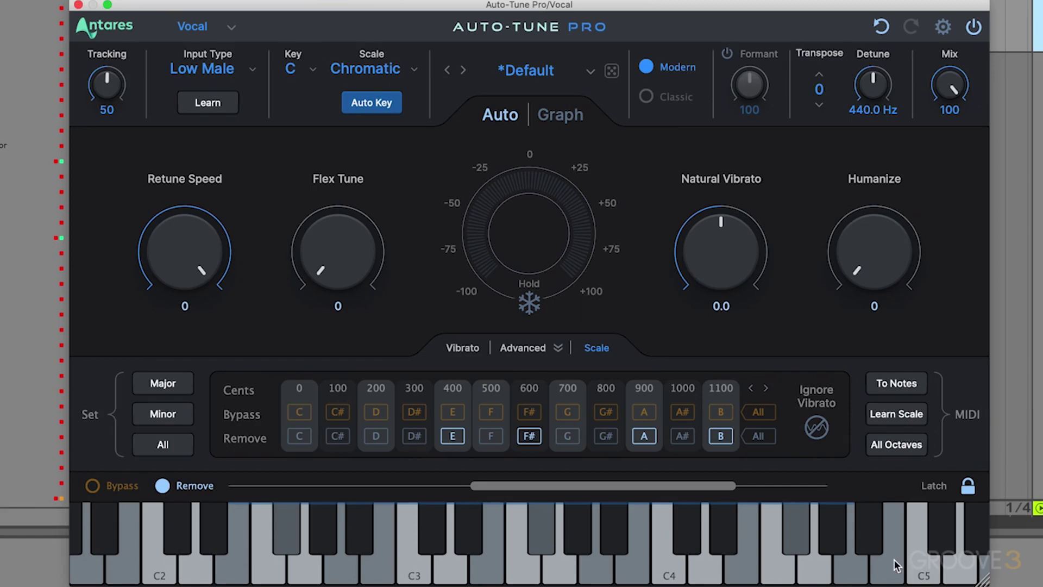
mouse_move(533, 486)
mouse_down()
mouse_move(302, 478)
mouse_move(542, 486)
mouse_up()
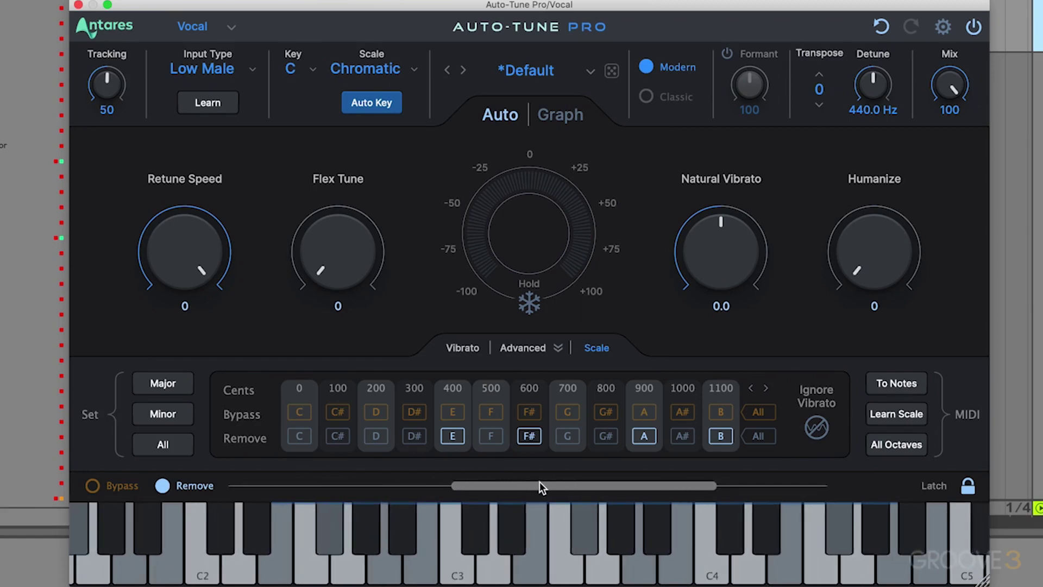
click(898, 380)
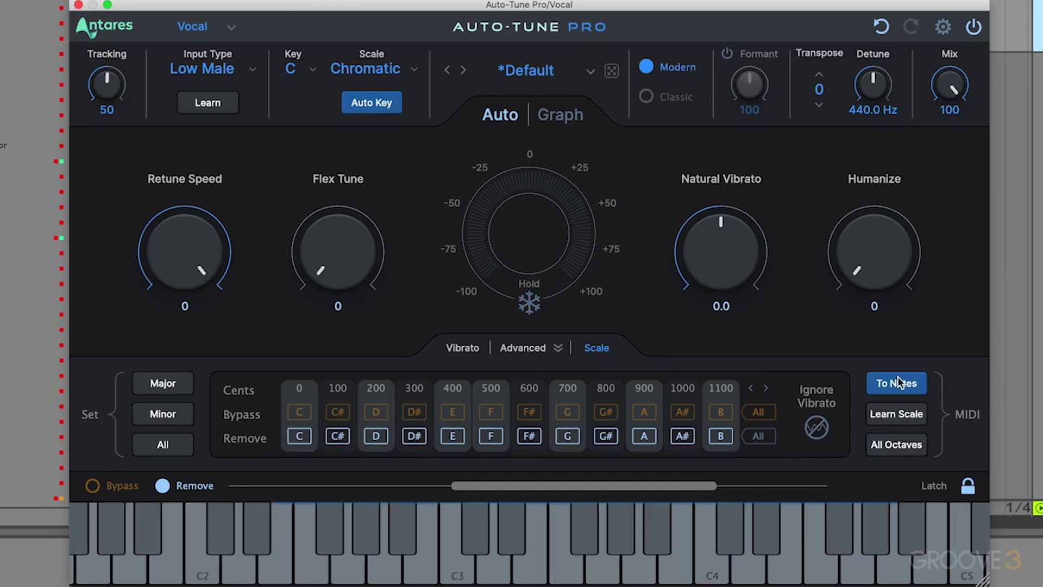
click(897, 381)
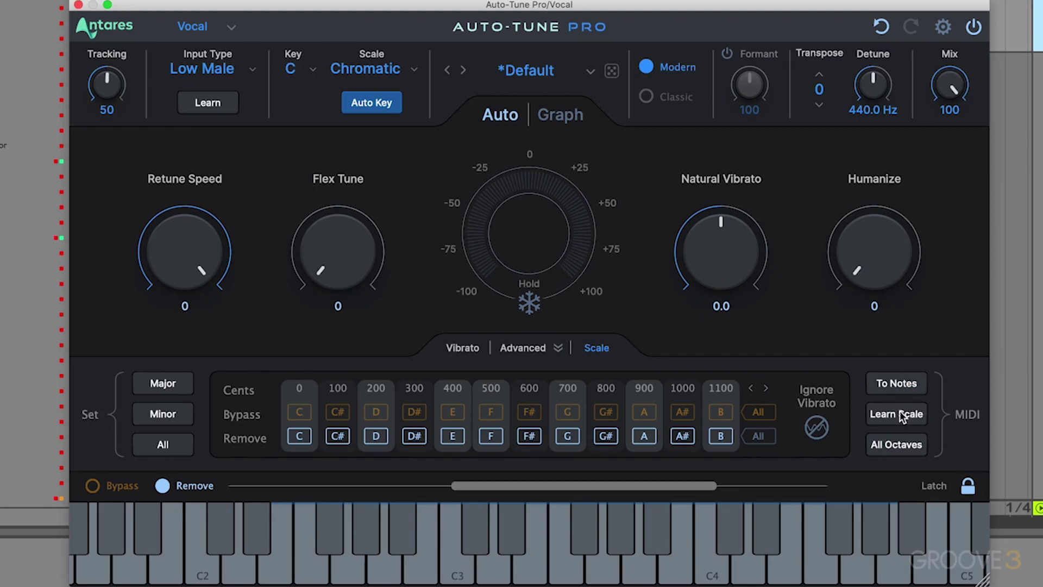